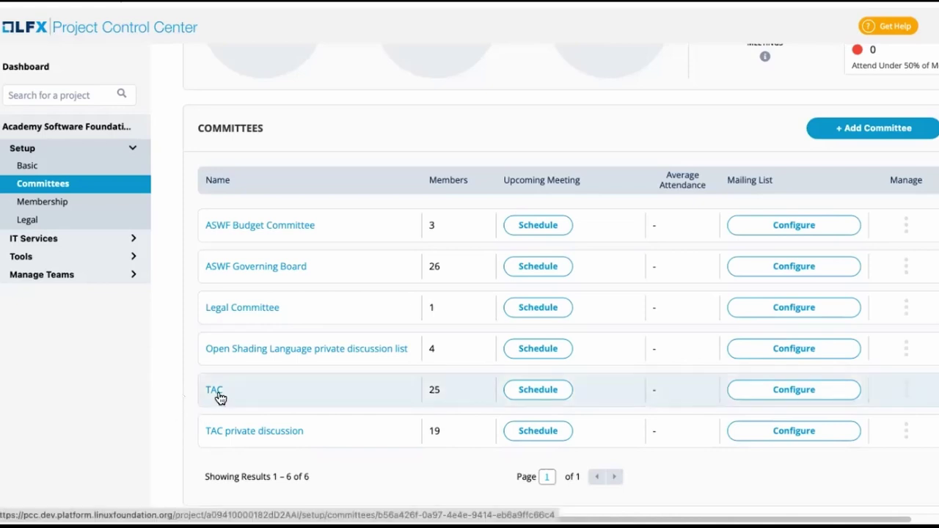
# Step: Delete the TAC committee through its menu and confirm, leaving five committees listed
pyautogui.click(906, 389)
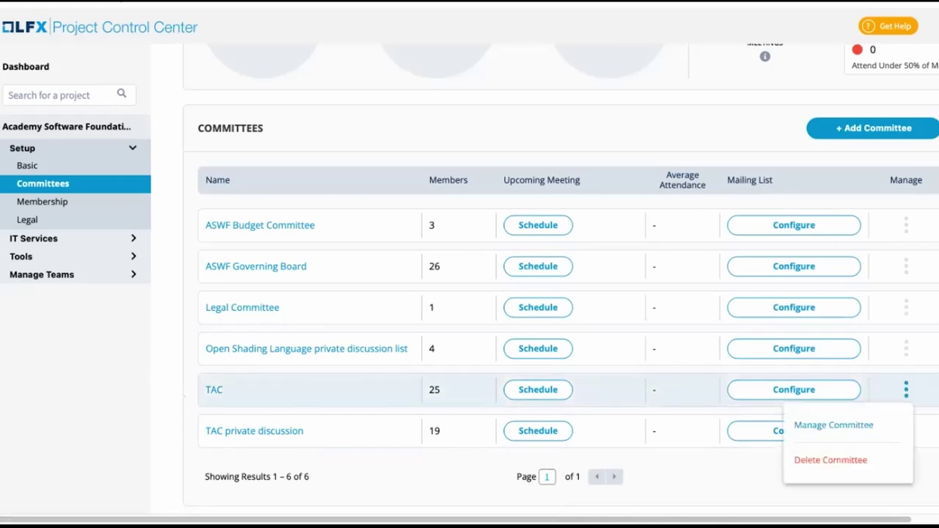
pyautogui.click(834, 460)
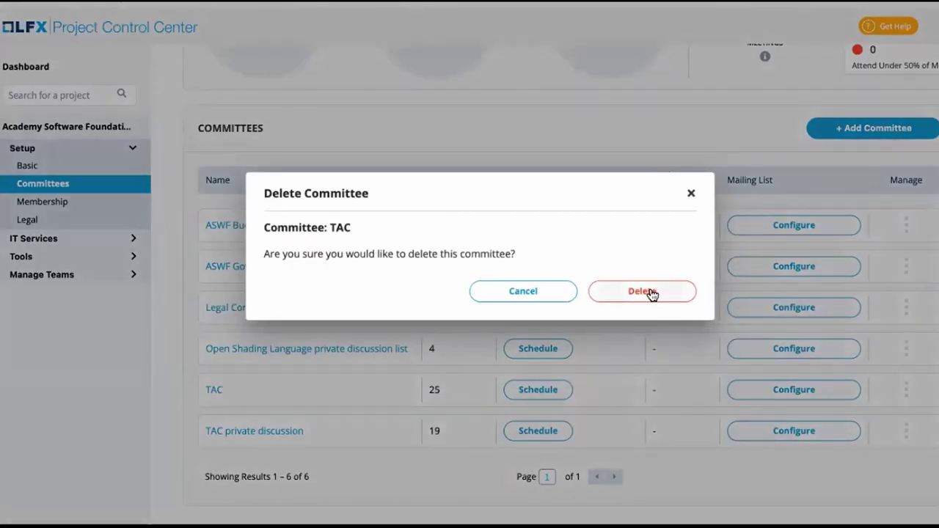
pyautogui.click(649, 292)
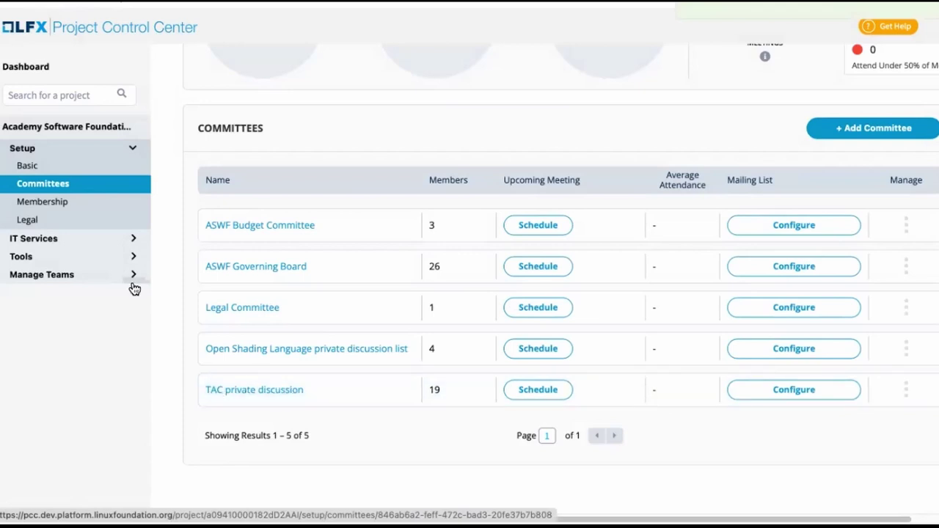
pyautogui.click(96, 238)
# Step: Open TAC private discussion's Manage Committee dialog and select its name for replacement
pyautogui.click(43, 238)
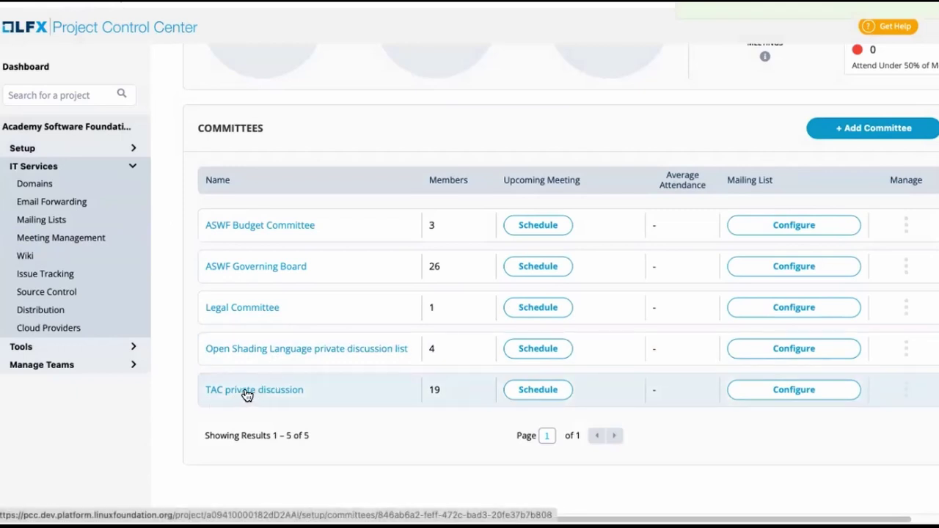
pyautogui.click(247, 391)
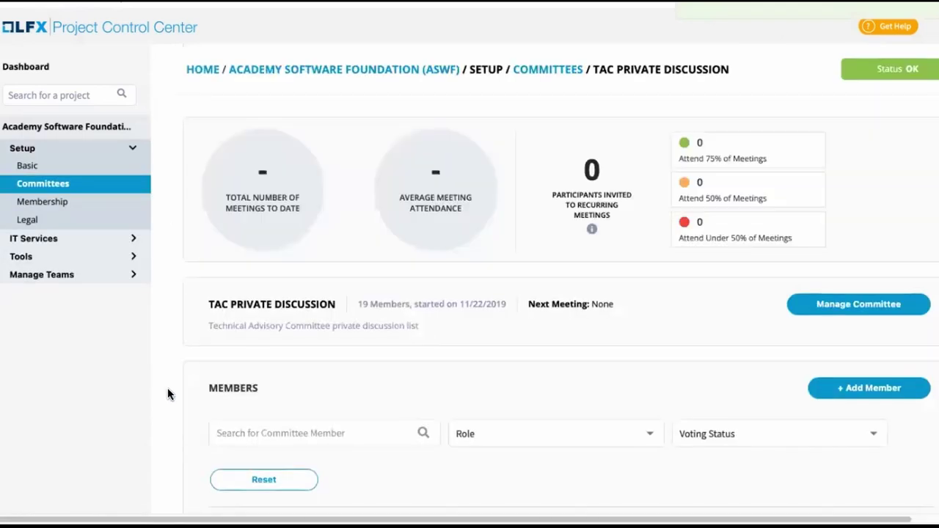
pyautogui.scroll(-5, 167, 394)
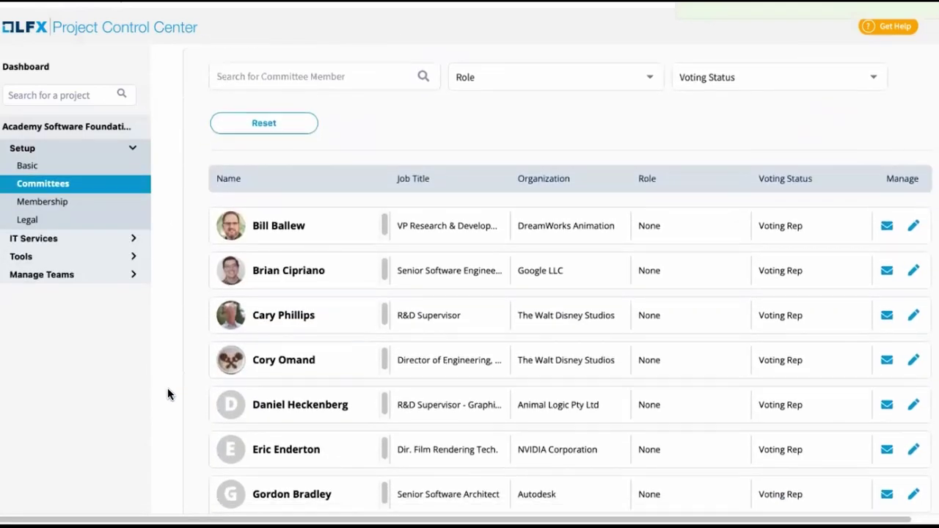
pyautogui.scroll(5, 167, 394)
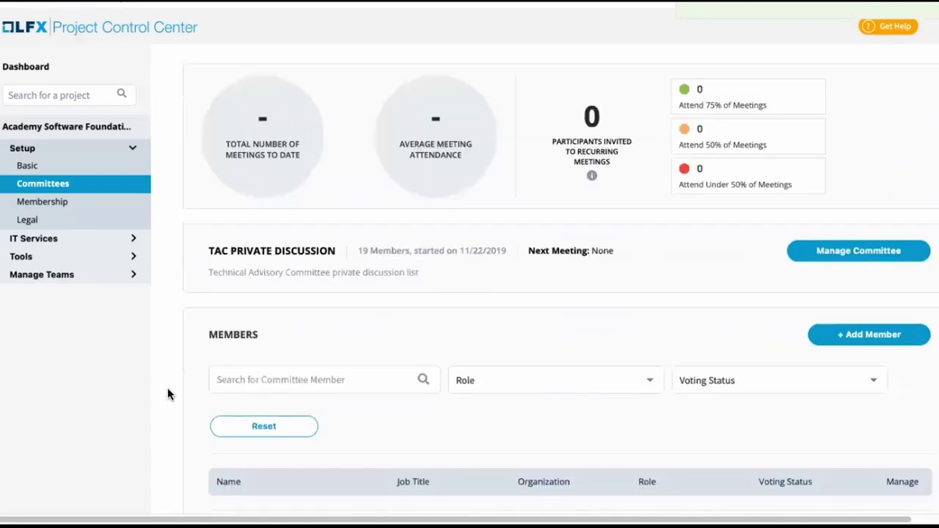
pyautogui.click(863, 252)
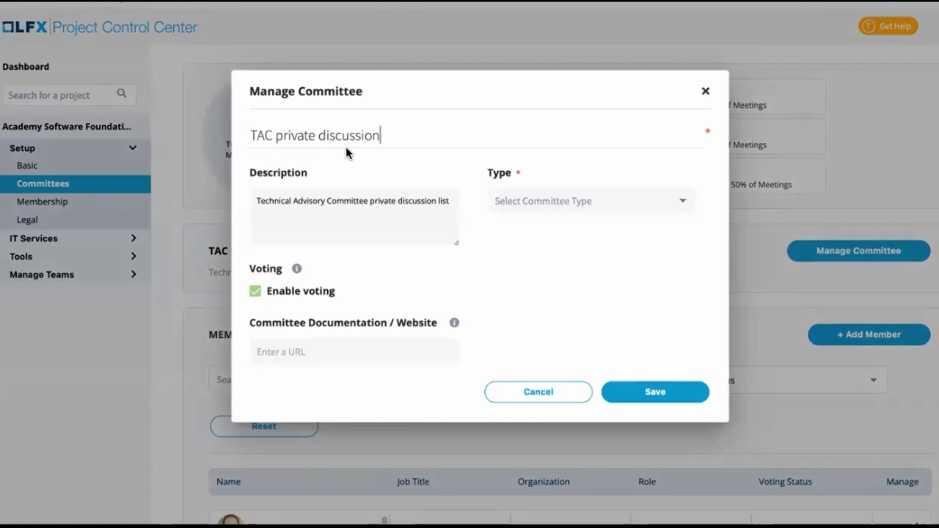
pyautogui.tripleClick(417, 136)
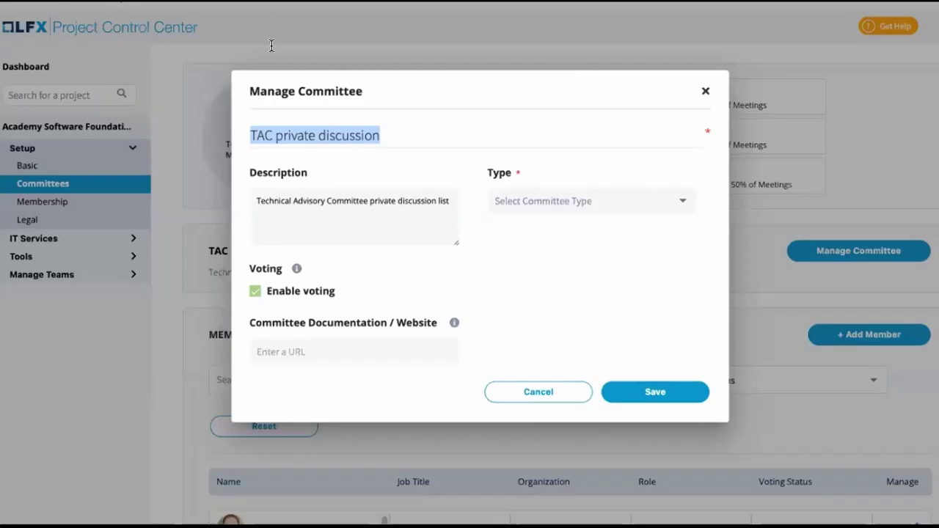
# Step: Rename it 'Technical Advisory Council', paste the TAC role description, choose Technical Oversight Committee, and save
pyautogui.write('Technical Adviso')
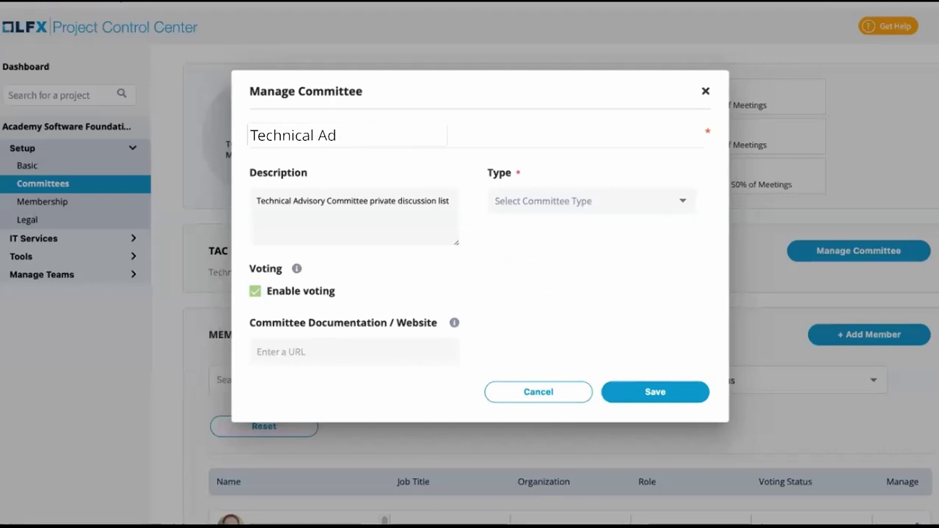
pyautogui.write('ry Council')
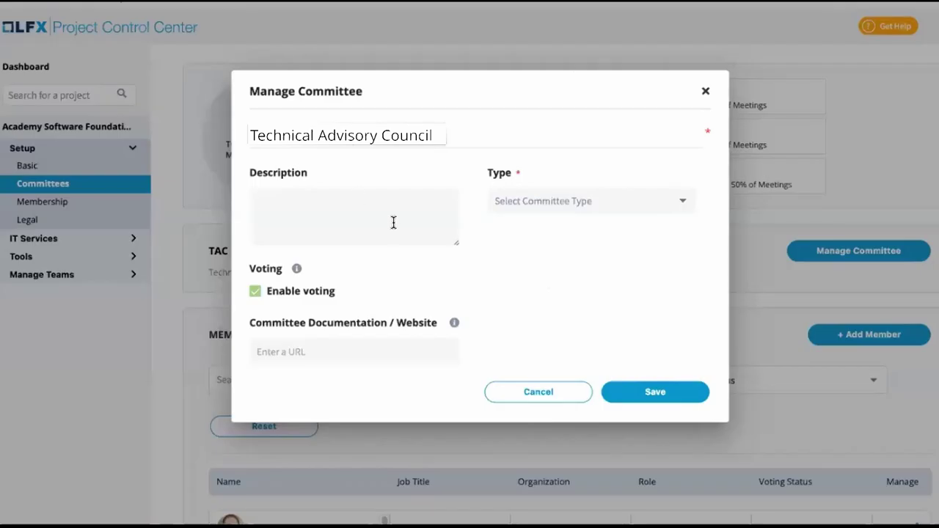
pyautogui.write('The role of the TAC is to facilitate communication and collaboration among the Technical Projects')
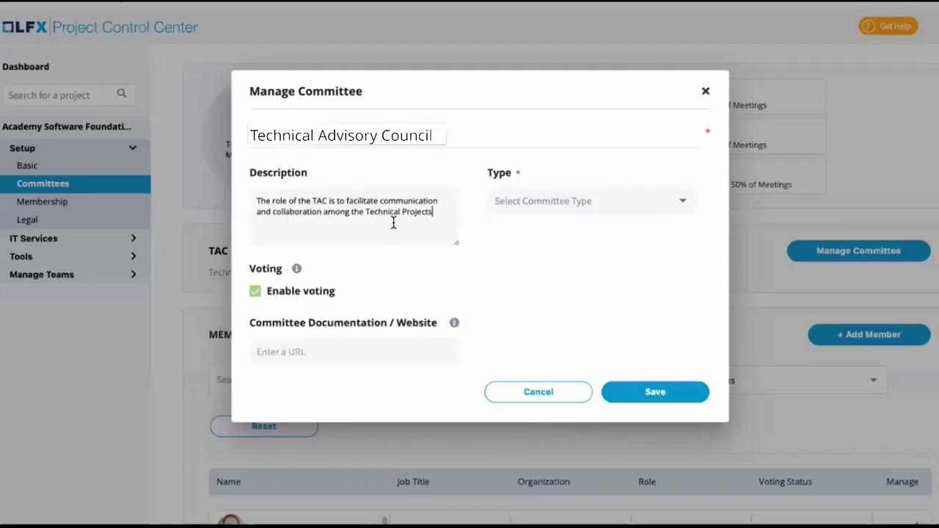
pyautogui.write('.')
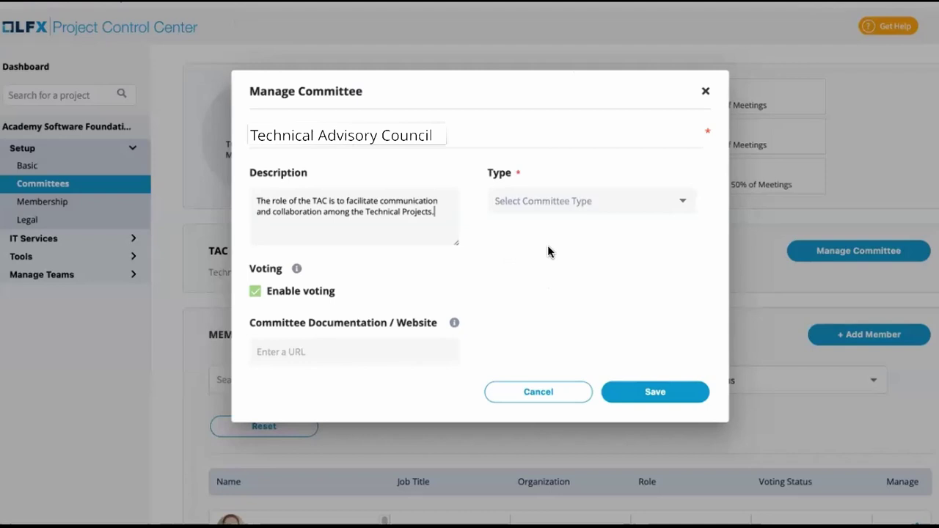
pyautogui.click(548, 211)
pyautogui.scroll(-1, 588, 284)
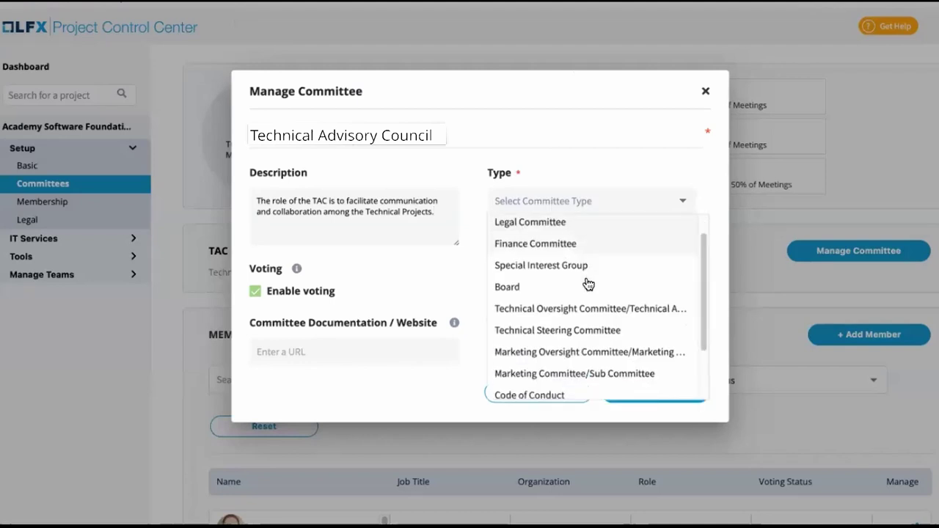
pyautogui.scroll(-1, 588, 284)
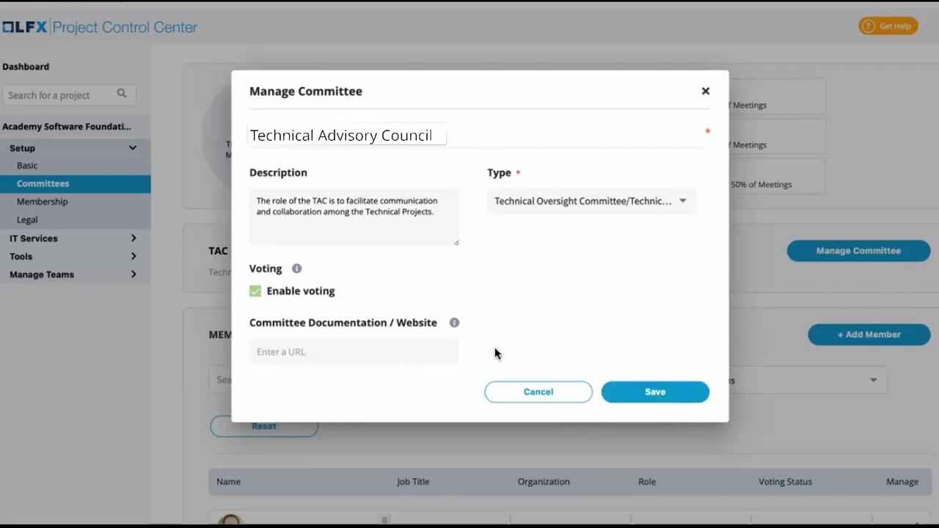
pyautogui.moveTo(454, 323)
pyautogui.click(638, 397)
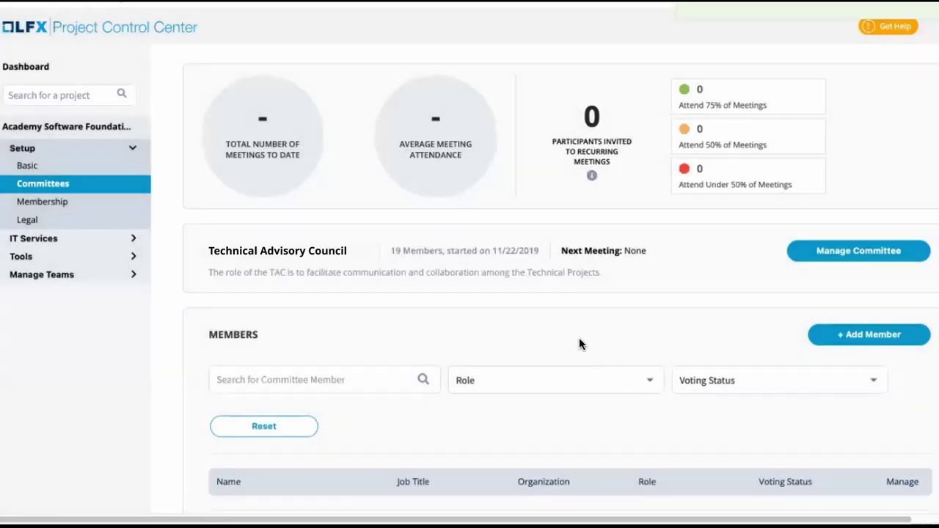
pyautogui.scroll(-3, 449, 343)
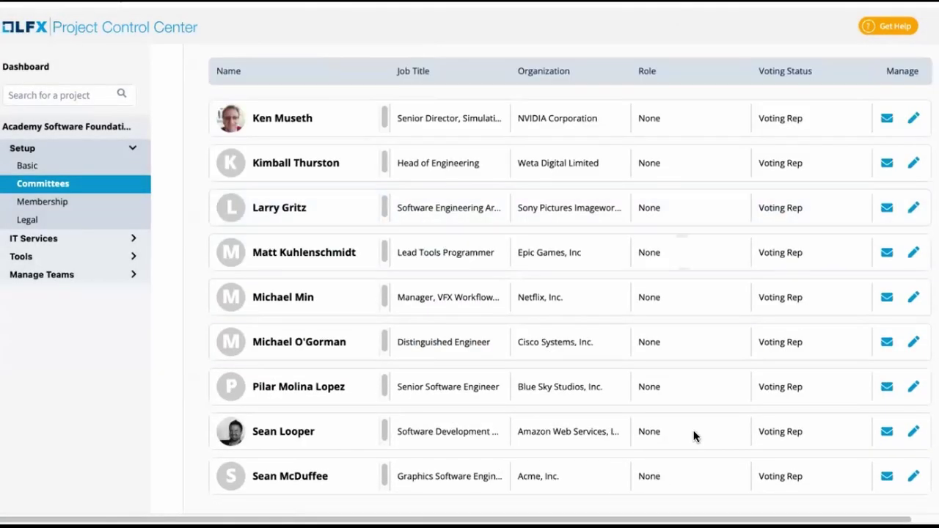
pyautogui.scroll(-1, 689, 283)
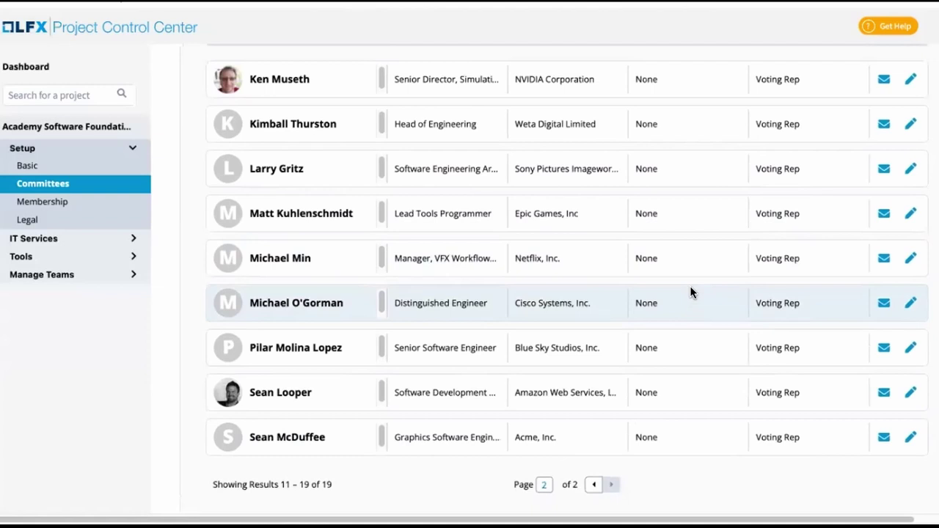
pyautogui.scroll(1, 690, 291)
pyautogui.scroll(-2, 694, 278)
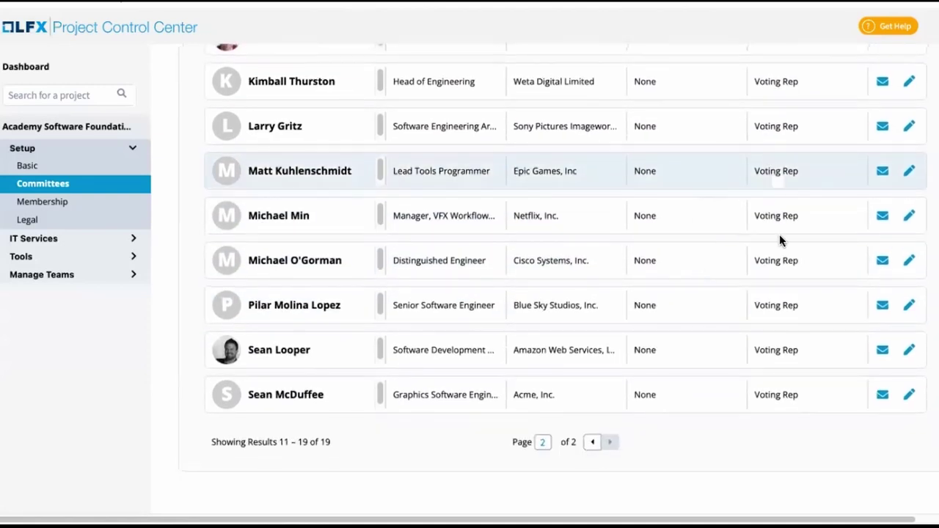
pyautogui.scroll(6, 730, 337)
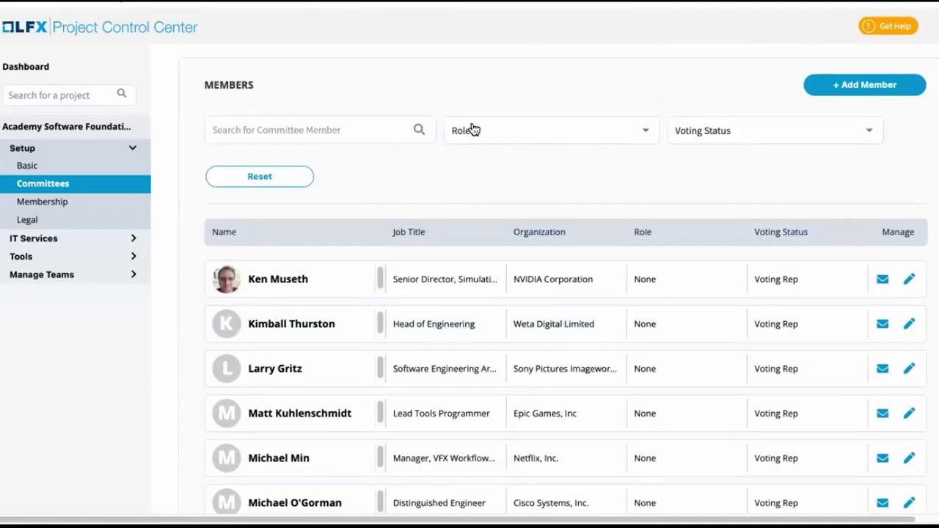
pyautogui.scroll(1, 463, 170)
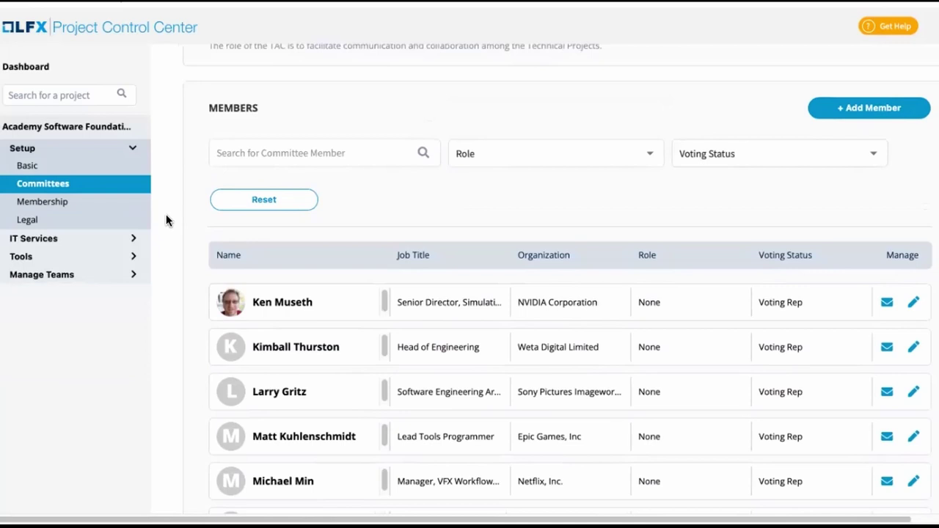
pyautogui.click(838, 115)
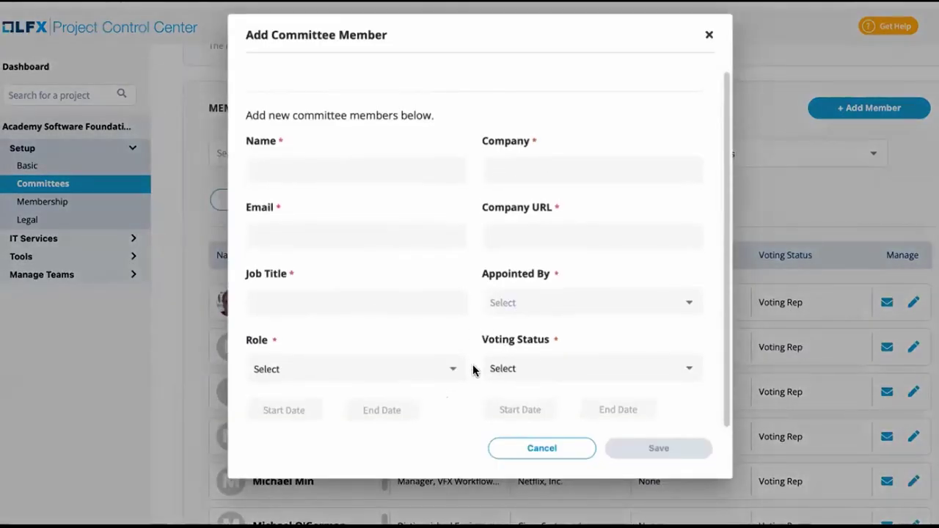
pyautogui.click(530, 370)
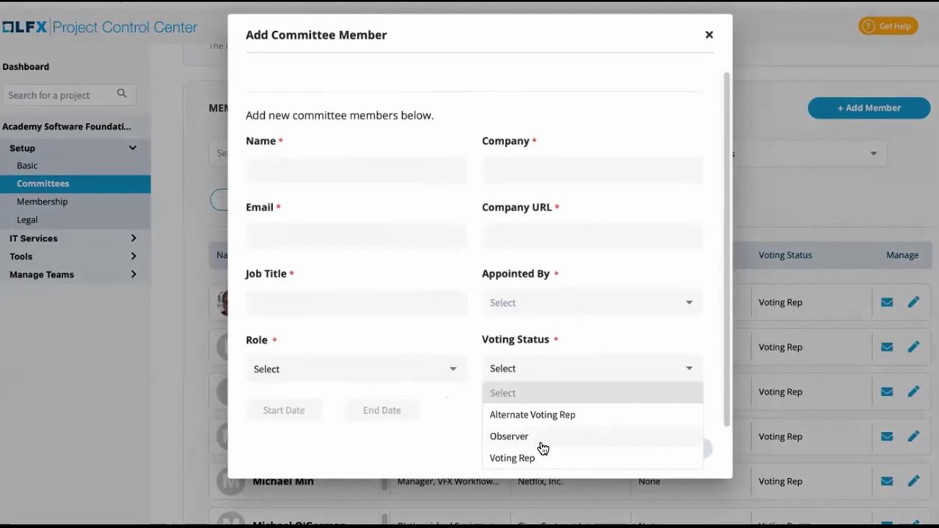
pyautogui.click(543, 437)
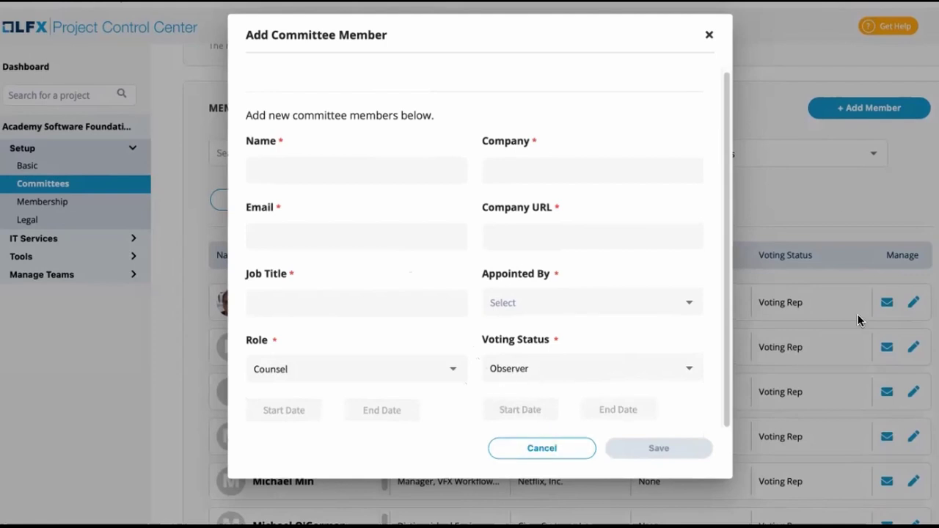
pyautogui.click(496, 455)
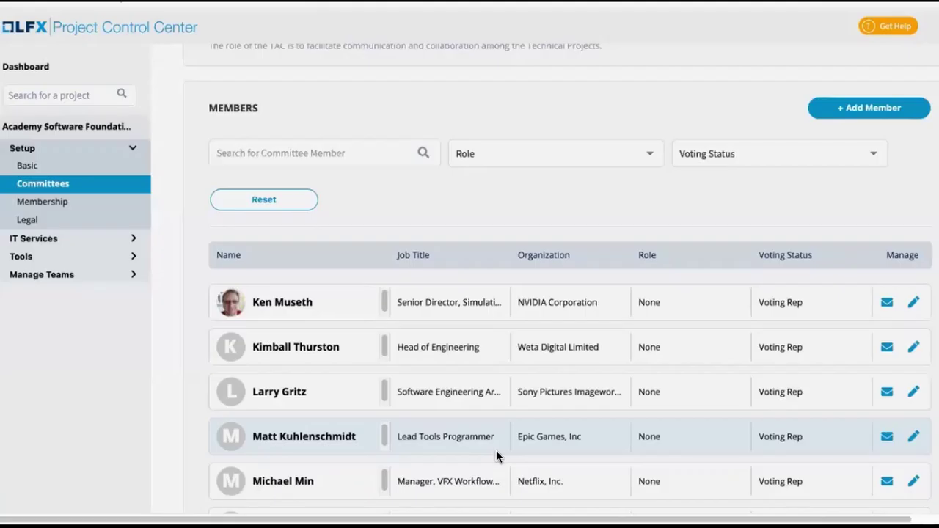
# Step: Return to the committees list and open the ASWF Budget Committee with its 3 members
pyautogui.scroll(-1, 217, 343)
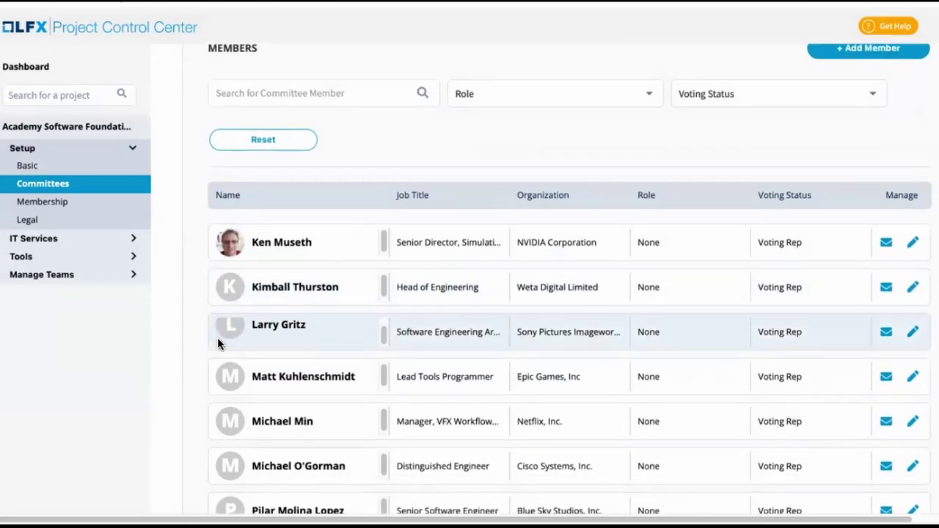
pyautogui.scroll(-3, 188, 342)
pyautogui.scroll(8, 188, 342)
pyautogui.click(513, 66)
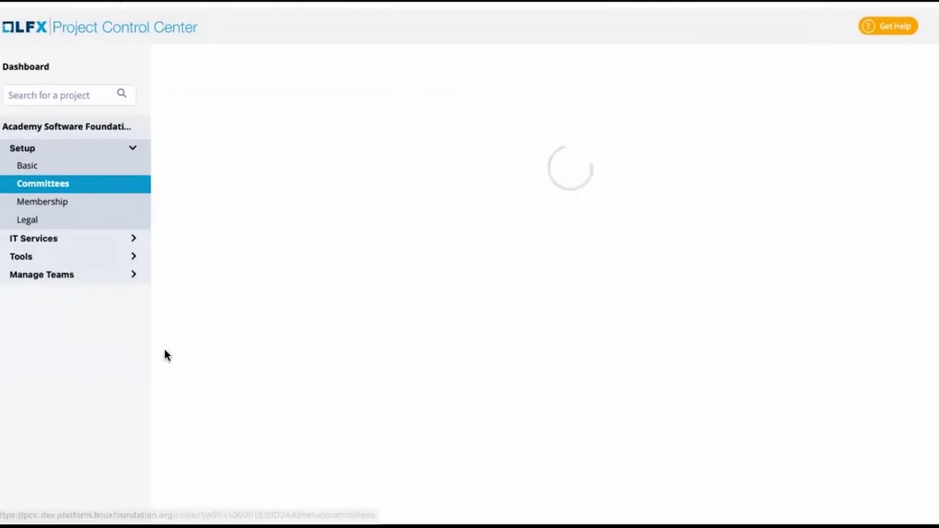
pyautogui.scroll(-1, 155, 397)
pyautogui.scroll(-2, 155, 396)
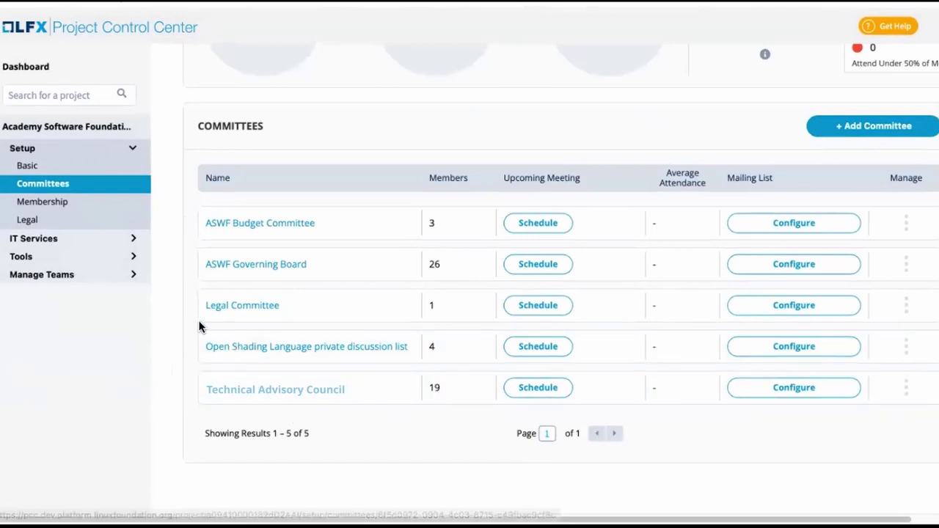
pyautogui.click(237, 223)
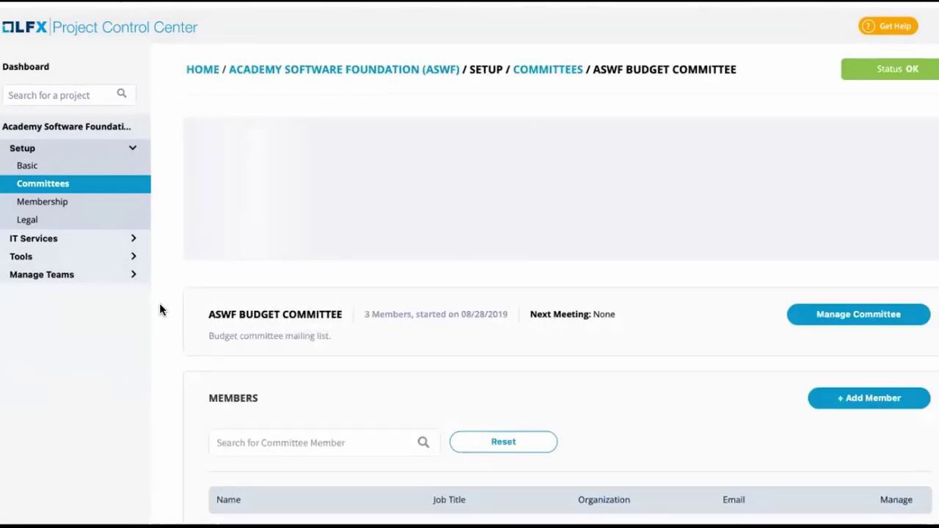
pyautogui.scroll(-1, 159, 308)
pyautogui.scroll(-3, 159, 303)
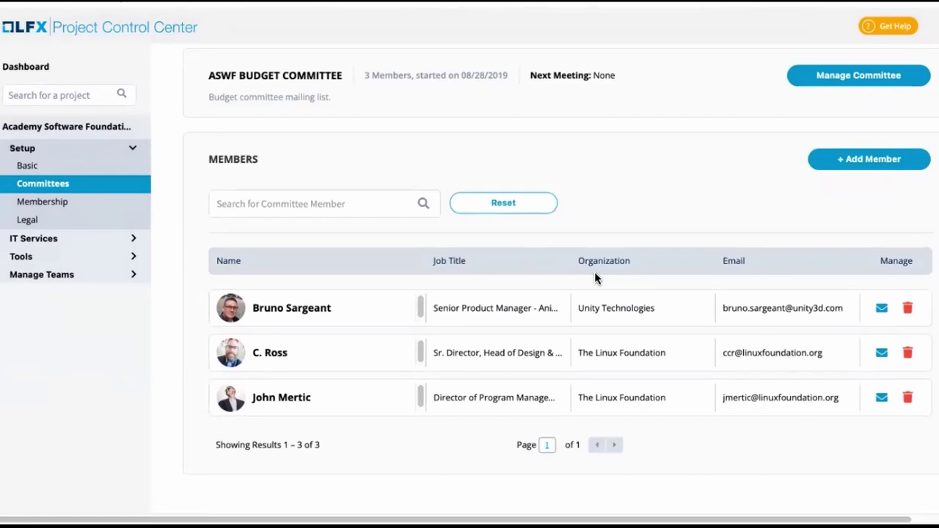
pyautogui.scroll(1, 594, 277)
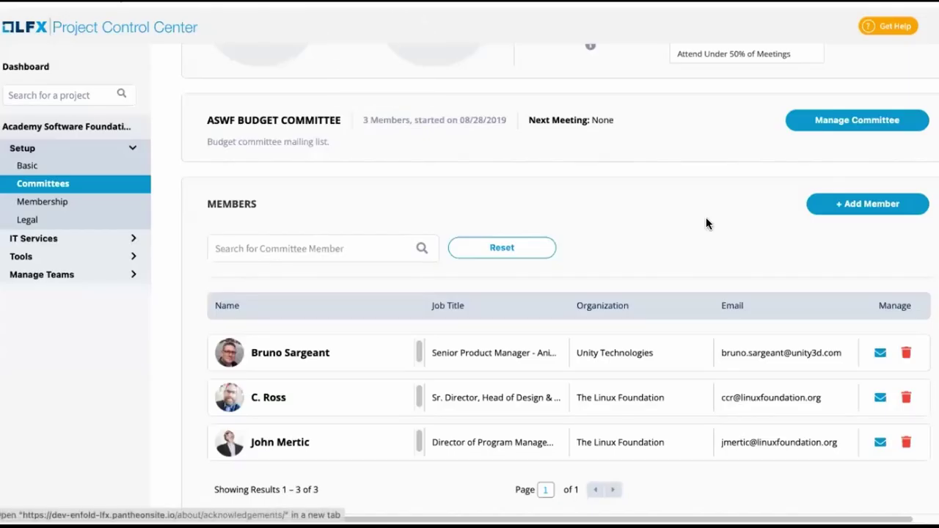
# Step: Enable voting for the Budget Committee, cut its description to 'Budget committee', and save
pyautogui.click(819, 123)
pyautogui.click(279, 298)
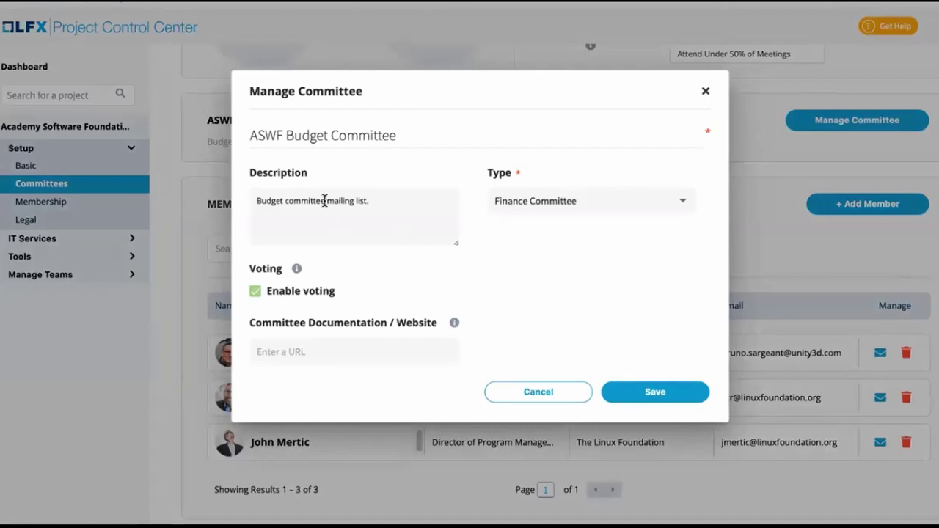
pyautogui.moveTo(325, 201); pyautogui.dragTo(466, 209)
pyautogui.press('BackSpace')
pyautogui.click(650, 393)
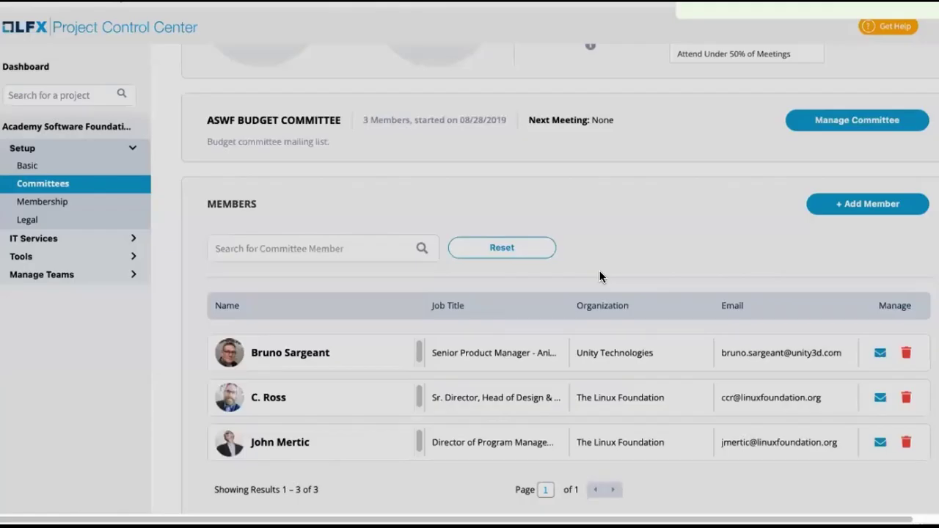
# Step: Open the edit dialog of a Budget Committee member
pyautogui.scroll(-2, 633, 310)
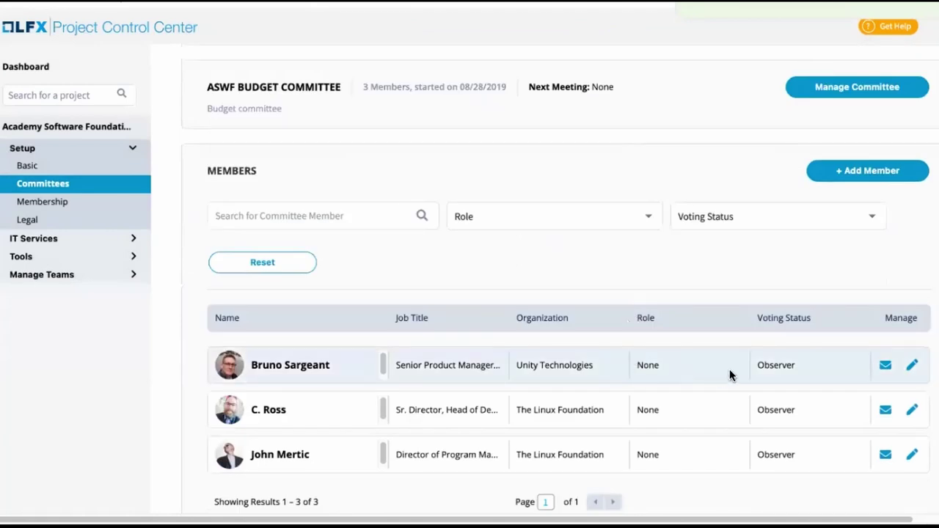
pyautogui.doubleClick(779, 365)
pyautogui.click(632, 279)
# Step: Make the Unity Technologies member the Chair with Voting Rep status and save
pyautogui.click(912, 365)
pyautogui.click(556, 271)
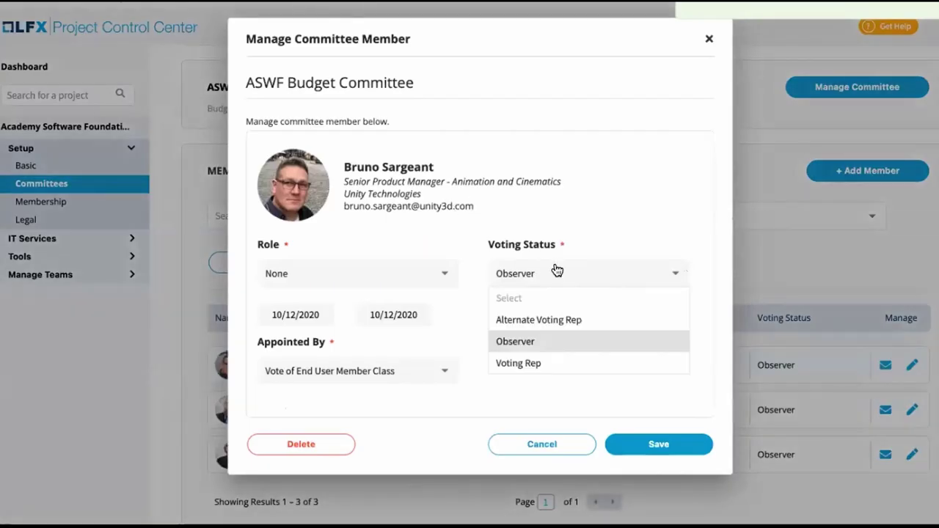
pyautogui.click(542, 360)
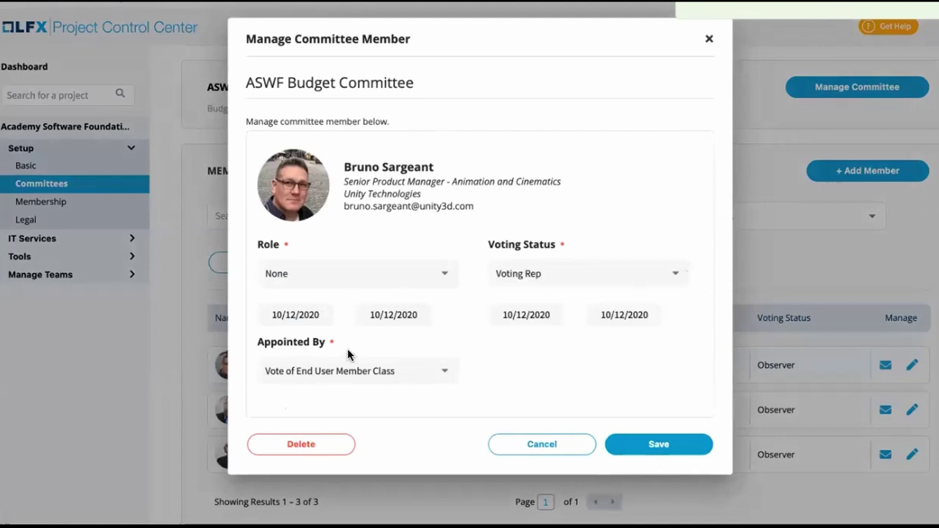
pyautogui.click(331, 281)
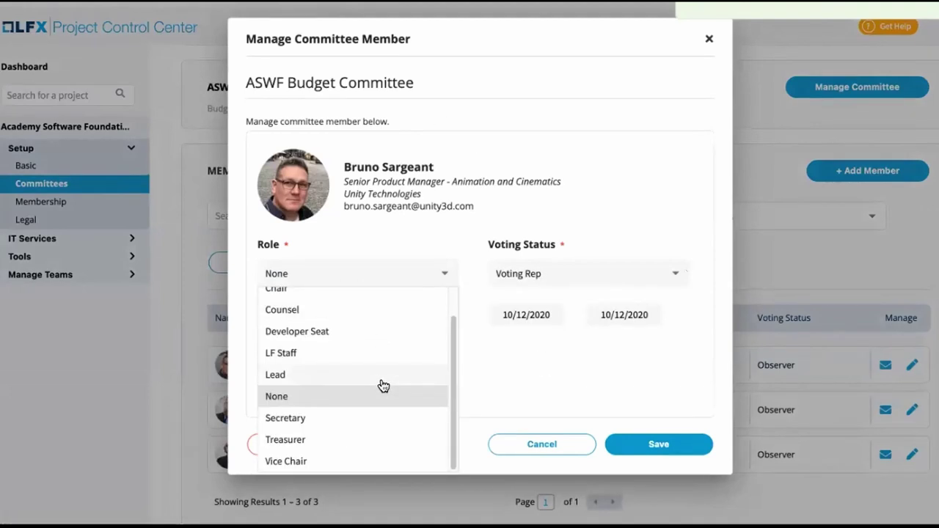
pyautogui.scroll(1, 322, 331)
pyautogui.click(320, 314)
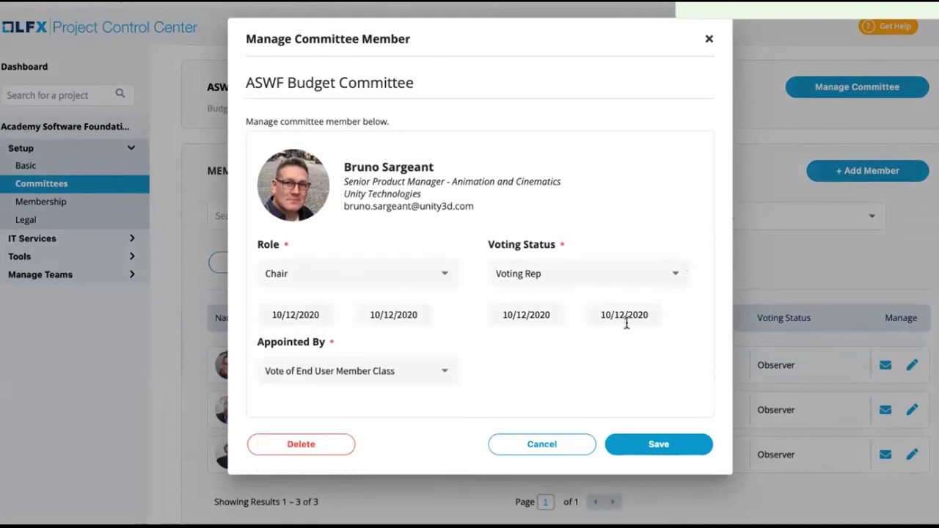
pyautogui.click(658, 449)
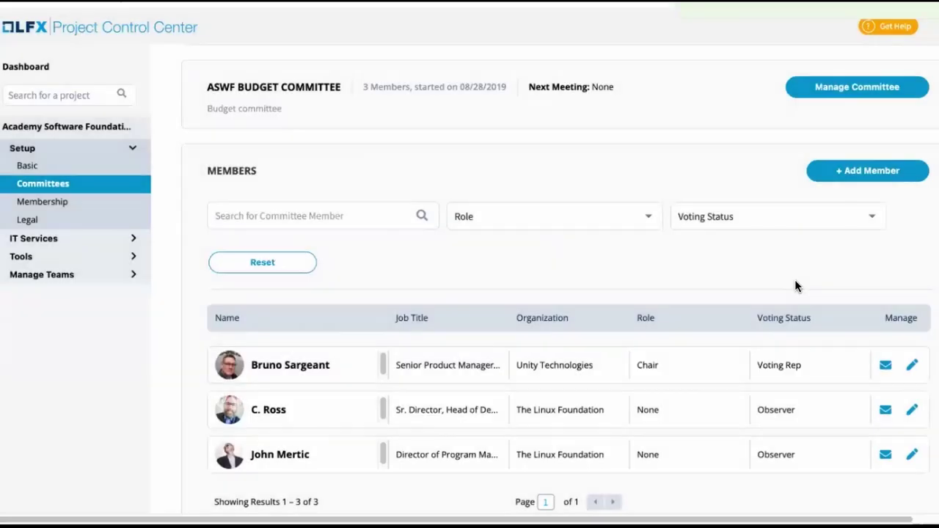
# Step: Give the second and third members the LF Staff role, saving each
pyautogui.click(910, 396)
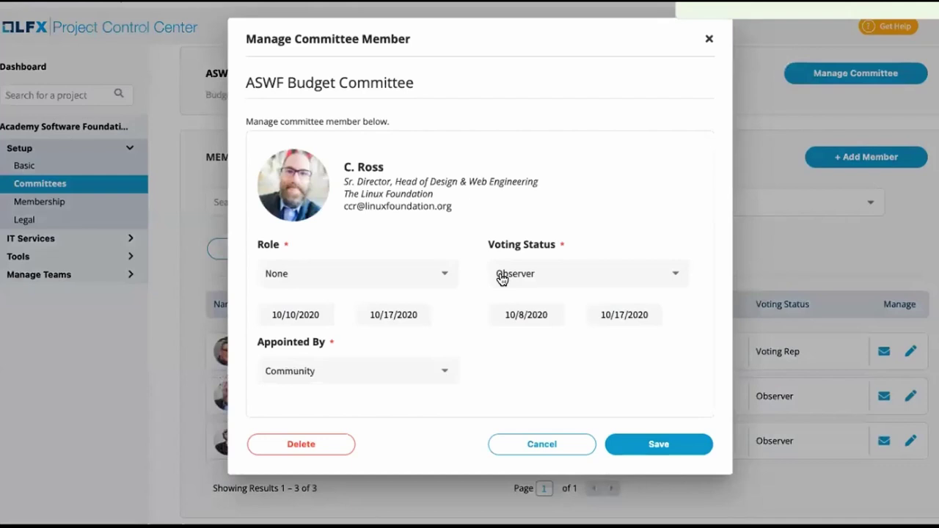
pyautogui.click(369, 277)
pyautogui.click(296, 352)
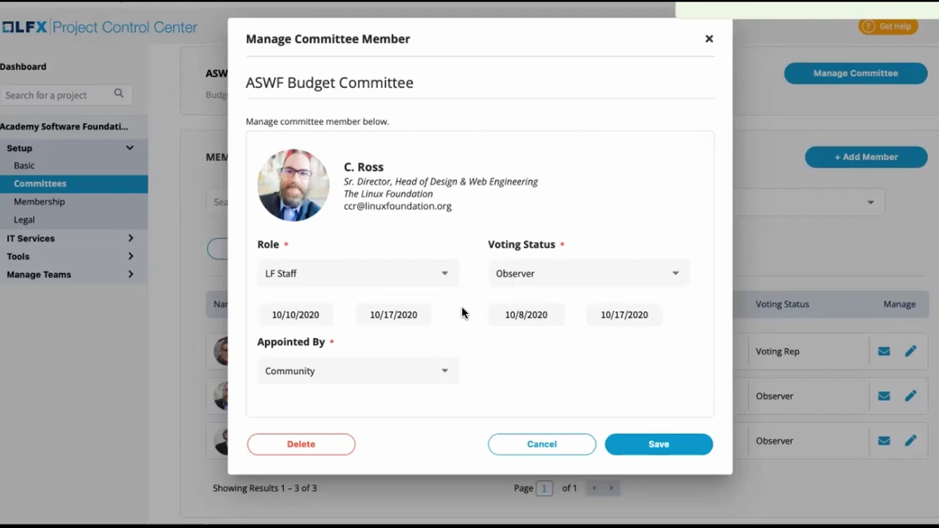
pyautogui.click(515, 276)
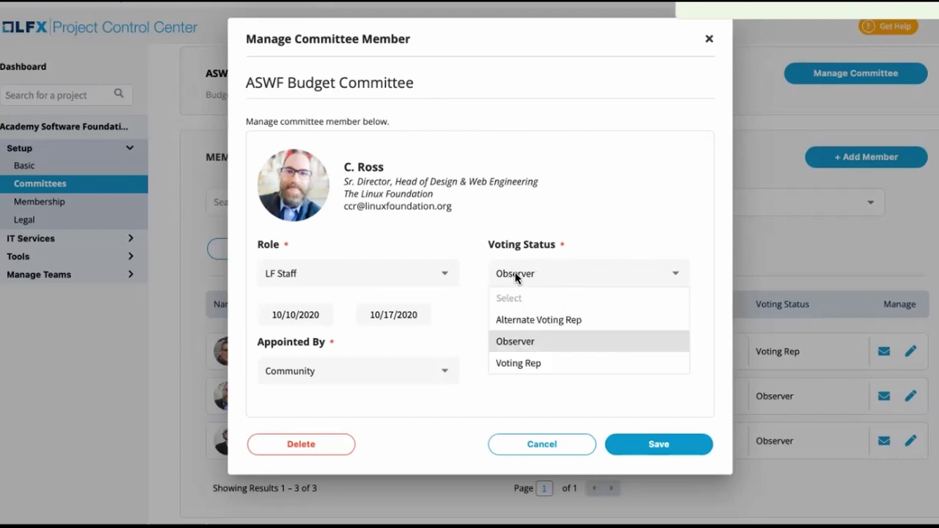
pyautogui.click(636, 407)
pyautogui.click(635, 444)
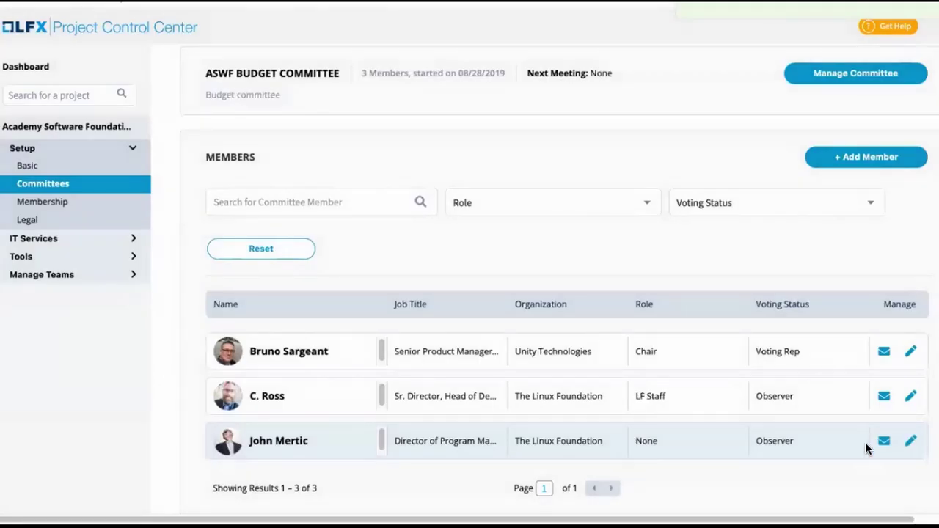
pyautogui.click(911, 440)
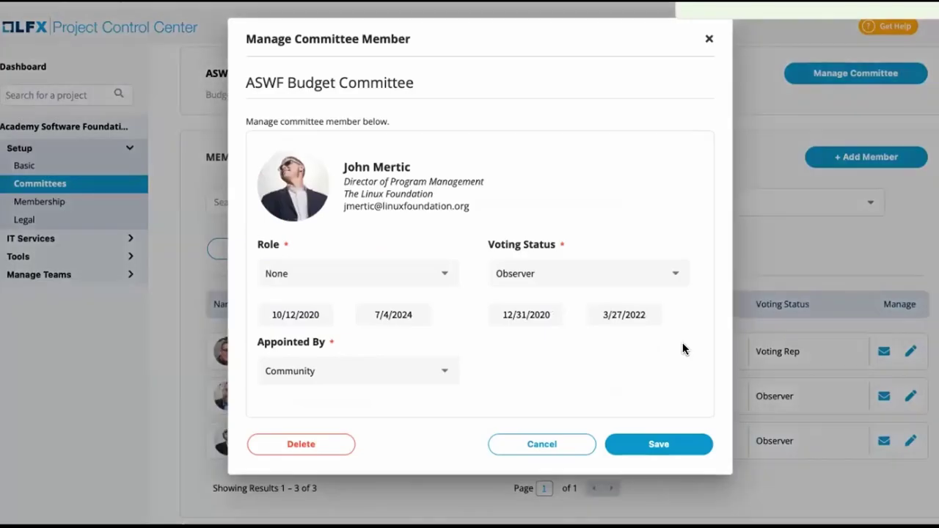
pyautogui.click(392, 275)
pyautogui.click(296, 355)
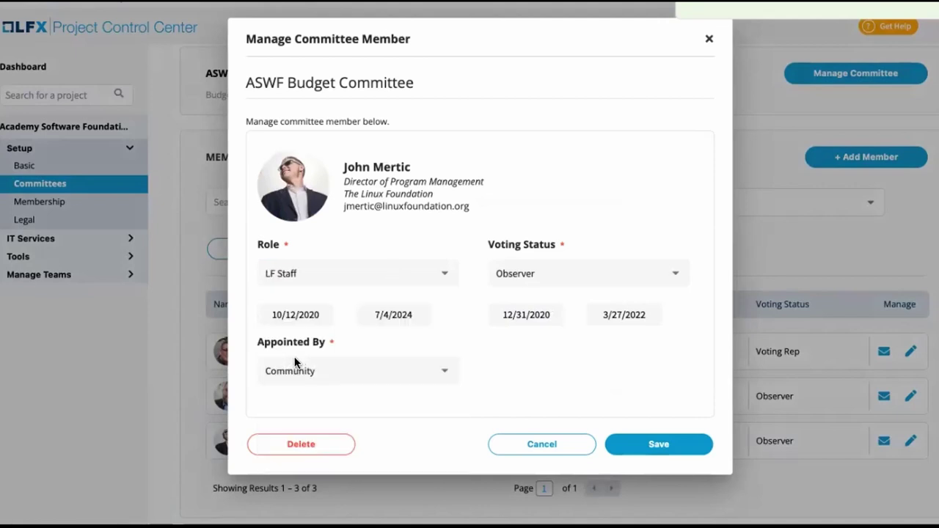
pyautogui.click(640, 445)
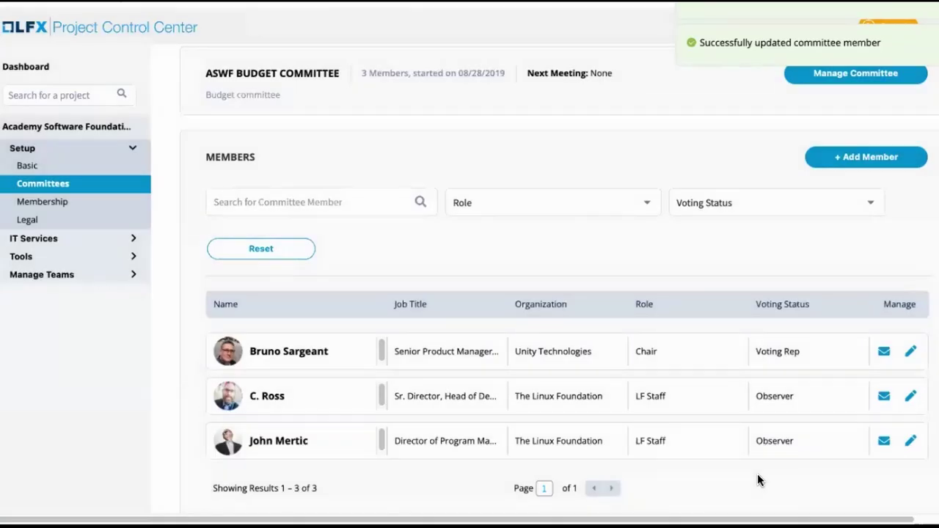
# Step: Return to the committees list and open the ASWF Governing Board
pyautogui.scroll(5, 373, 164)
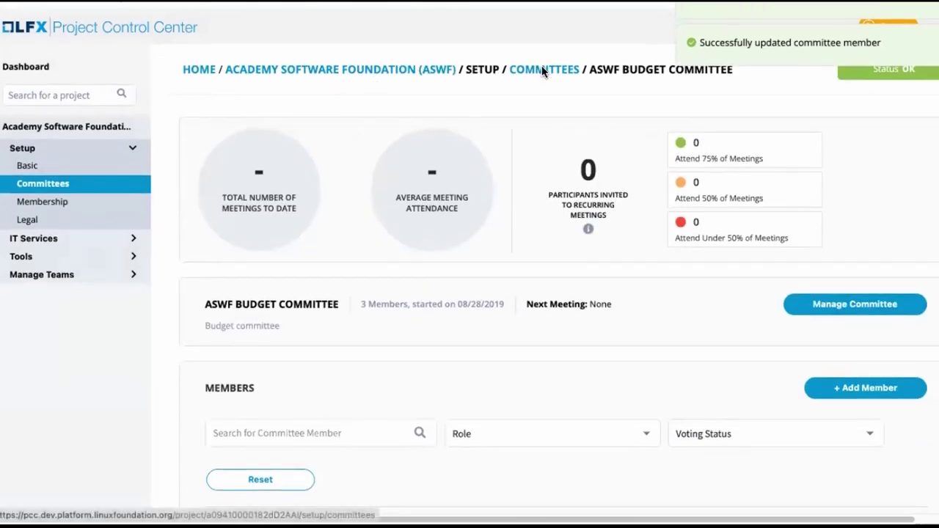
pyautogui.click(542, 67)
pyautogui.scroll(-2, 183, 389)
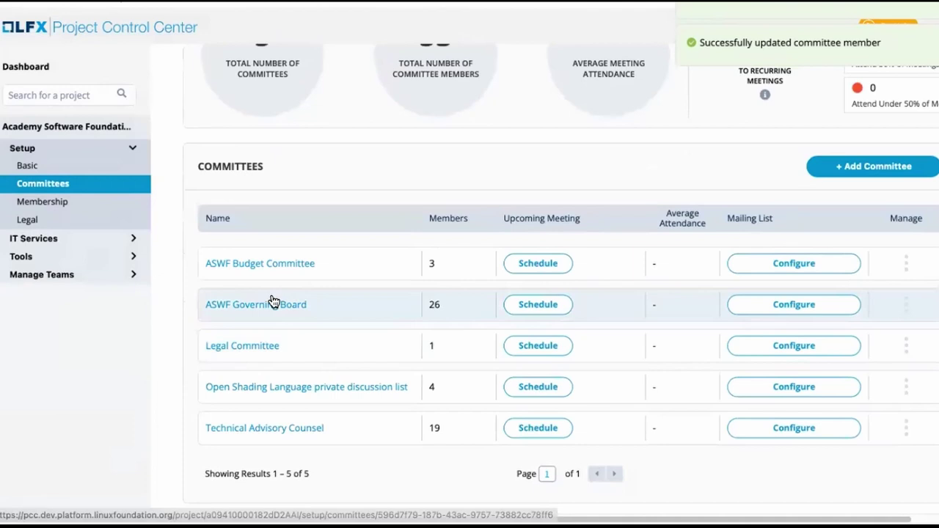
pyautogui.click(272, 303)
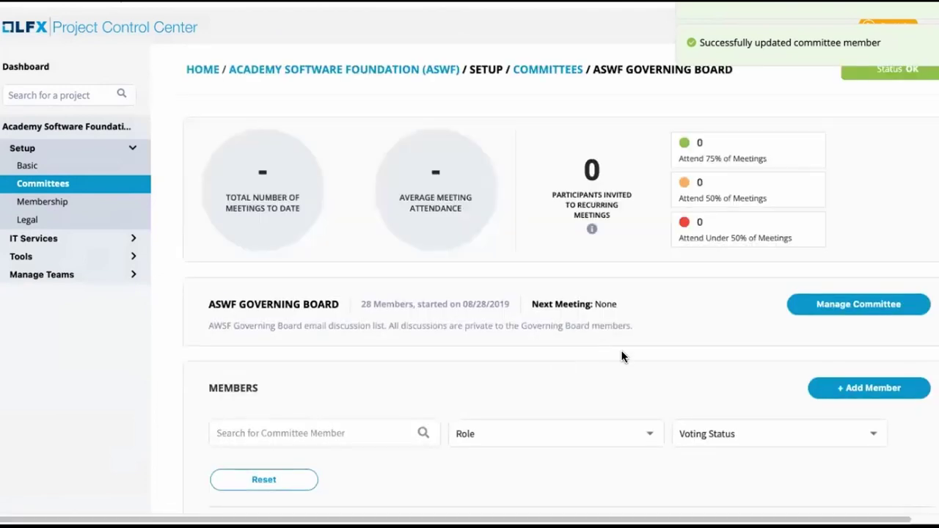
# Step: Page through all three pages of the 26-member roster, then back to page one
pyautogui.scroll(-5, 621, 357)
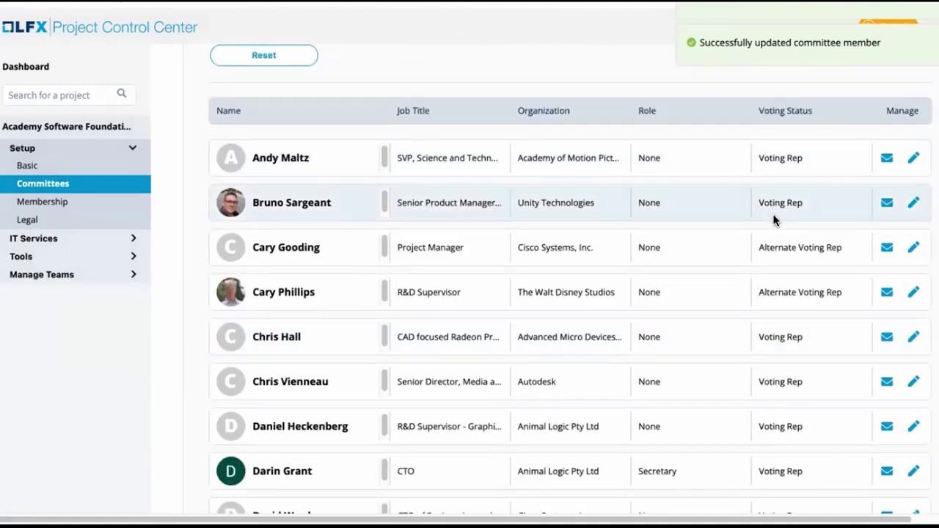
pyautogui.scroll(-3, 799, 326)
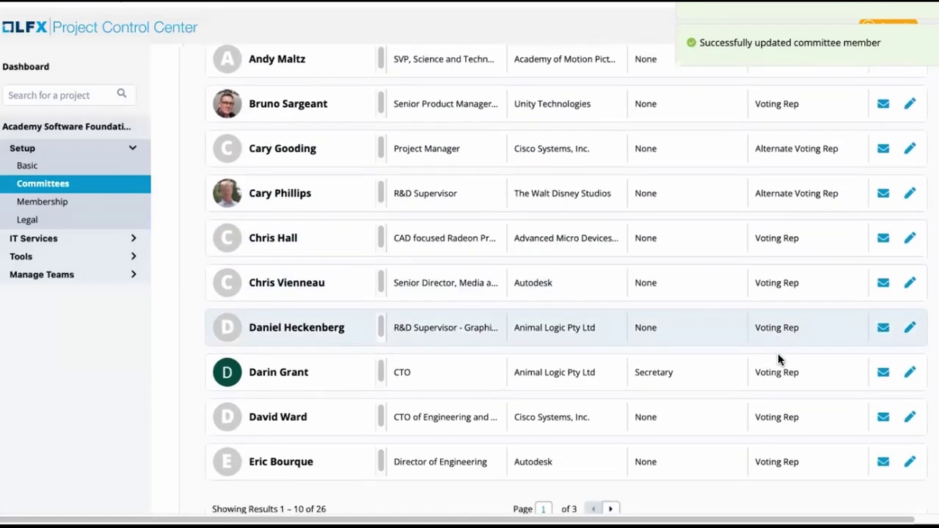
pyautogui.scroll(-2, 780, 359)
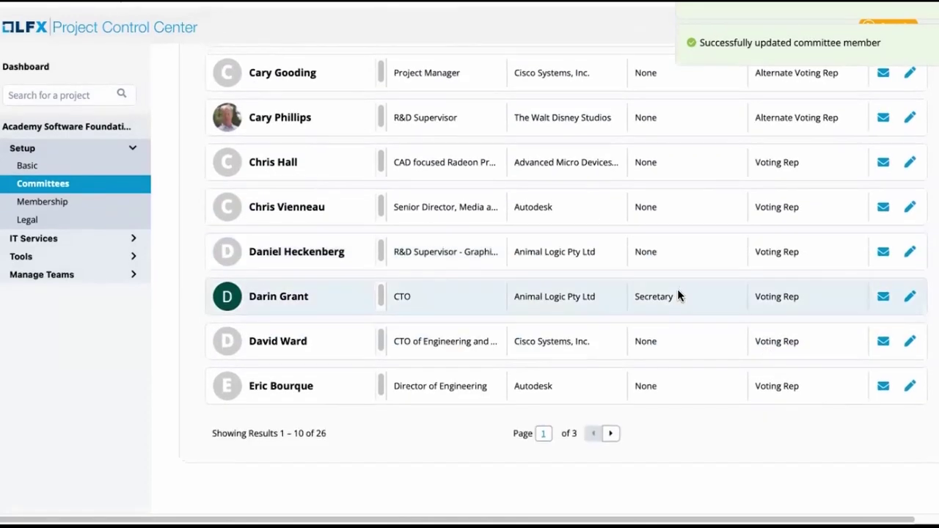
pyautogui.click(611, 434)
pyautogui.scroll(5, 683, 296)
pyautogui.scroll(-4, 684, 295)
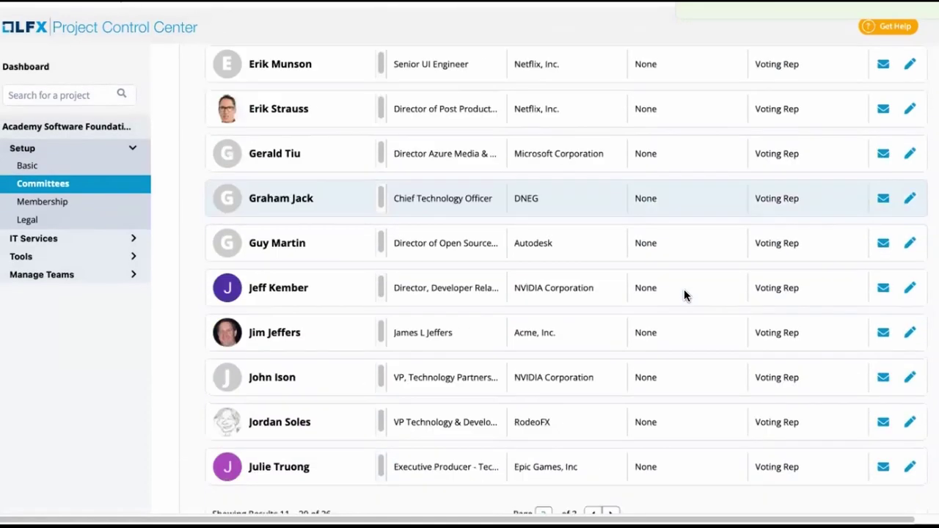
pyautogui.scroll(-1, 685, 295)
pyautogui.click(610, 478)
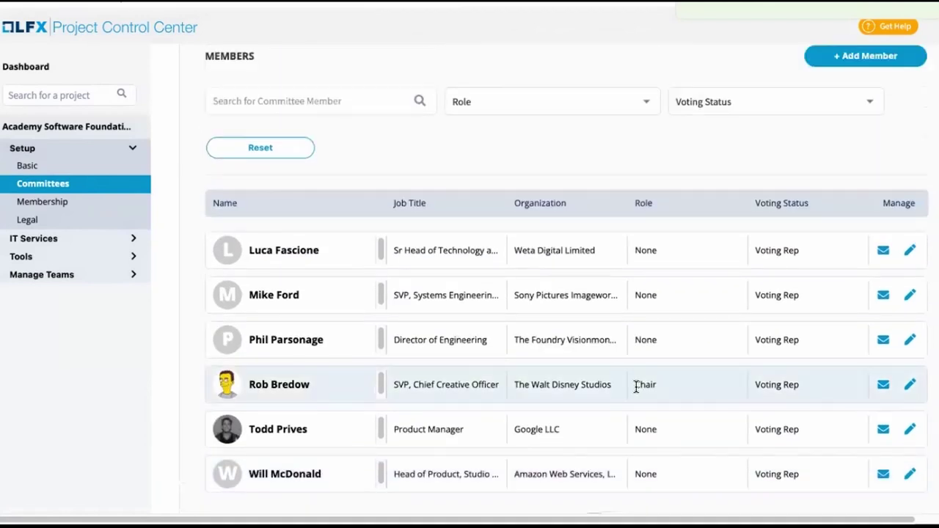
pyautogui.scroll(-1, 701, 418)
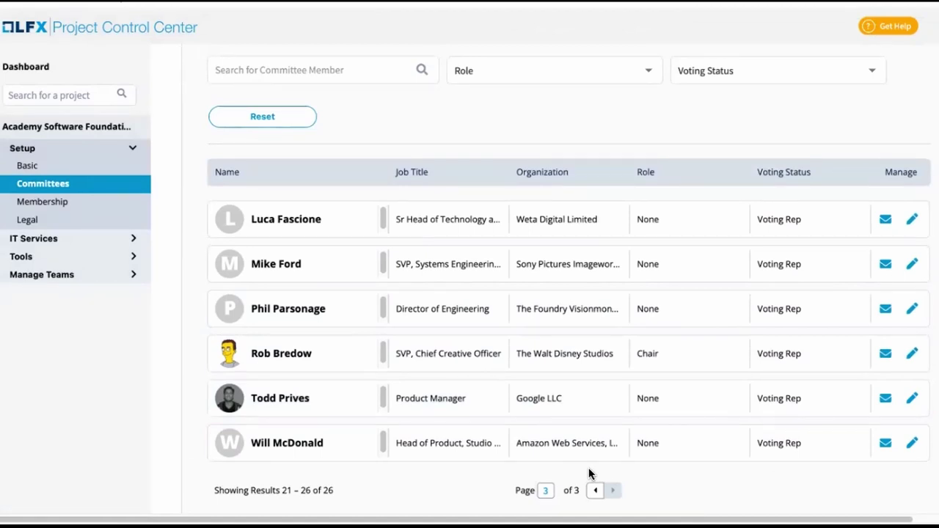
pyautogui.scroll(-1, 709, 470)
pyautogui.scroll(3, 709, 470)
pyautogui.scroll(-3, 671, 480)
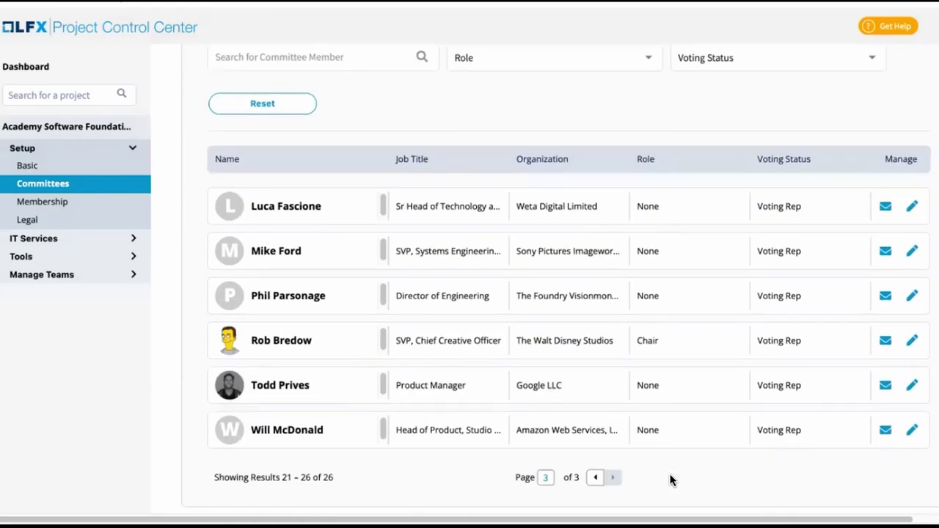
pyautogui.click(592, 480)
pyautogui.scroll(-3, 655, 323)
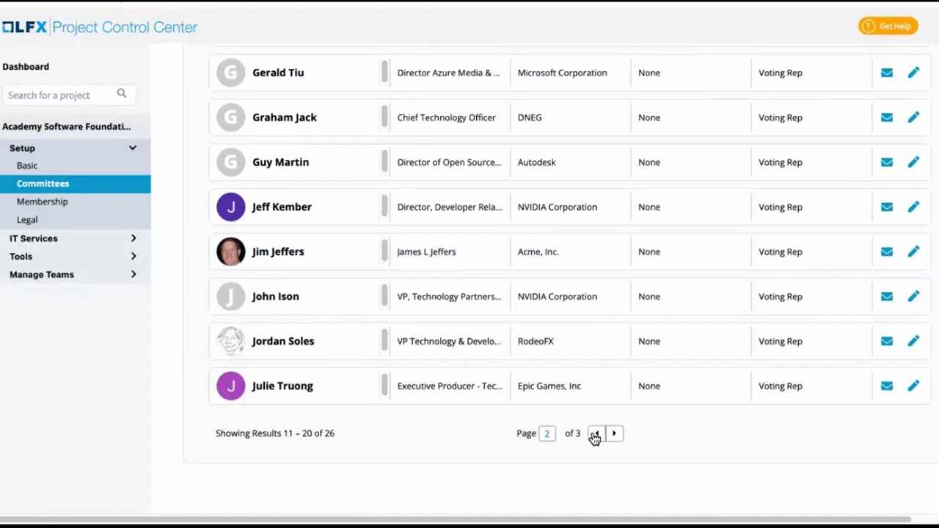
pyautogui.click(594, 434)
pyautogui.scroll(5, 616, 363)
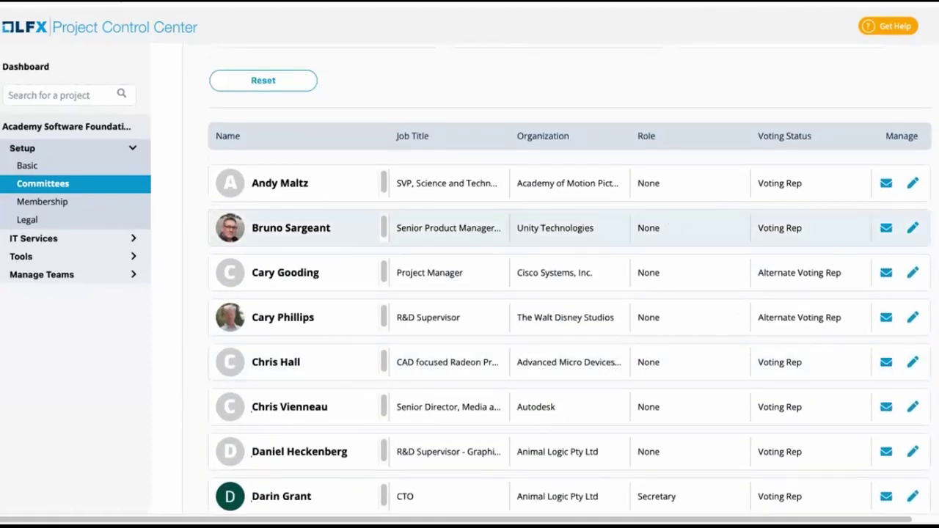
# Step: Change the Unity Technologies board member's role to Treasurer, leaving the start date blank, and save
pyautogui.click(912, 228)
pyautogui.click(323, 278)
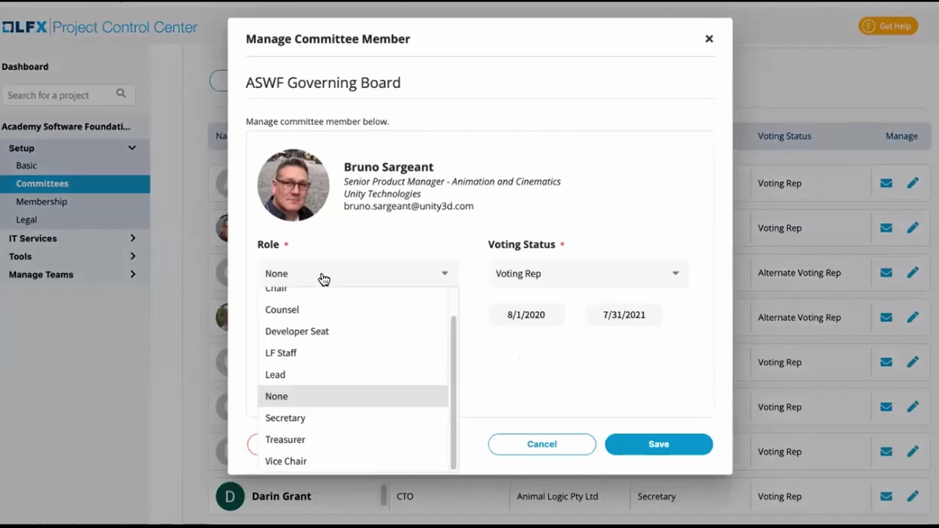
pyautogui.click(336, 440)
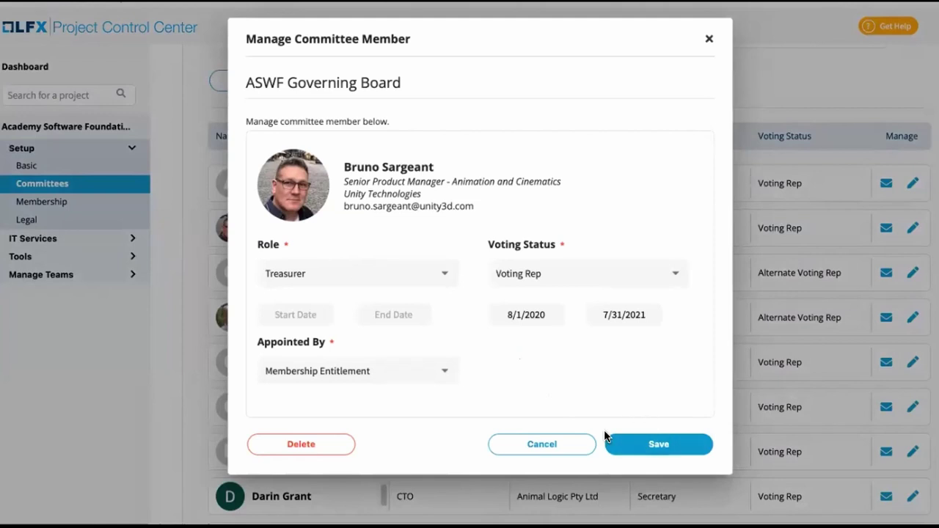
pyautogui.click(273, 315)
pyautogui.click(429, 314)
pyautogui.click(680, 445)
pyautogui.scroll(5, 397, 308)
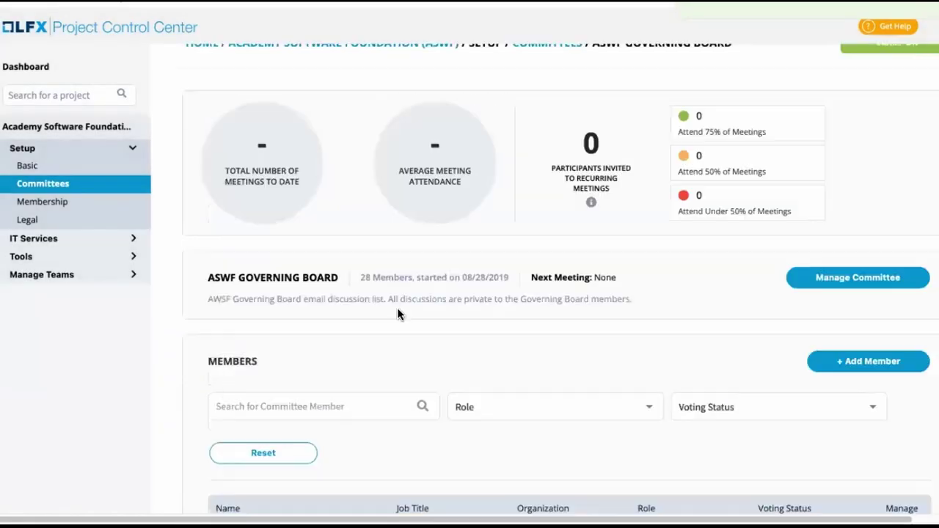
# Step: Go back to the ASWF overview and open its Committees list of five committees
pyautogui.click(302, 73)
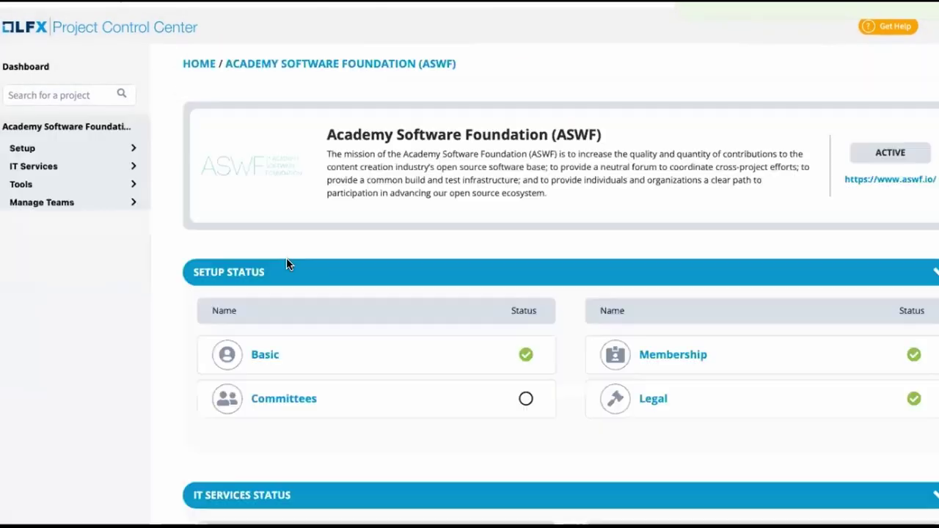
pyautogui.scroll(-5, 178, 359)
pyautogui.scroll(5, 183, 351)
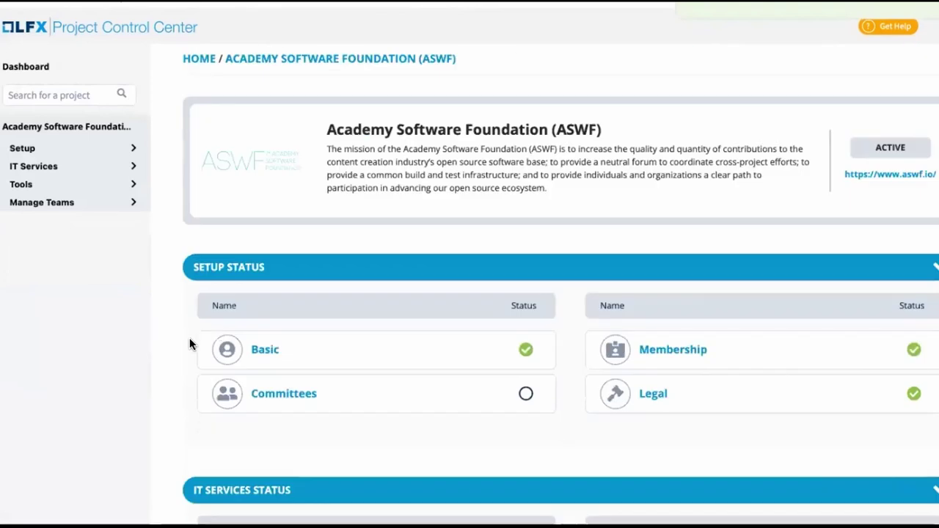
pyautogui.click(284, 394)
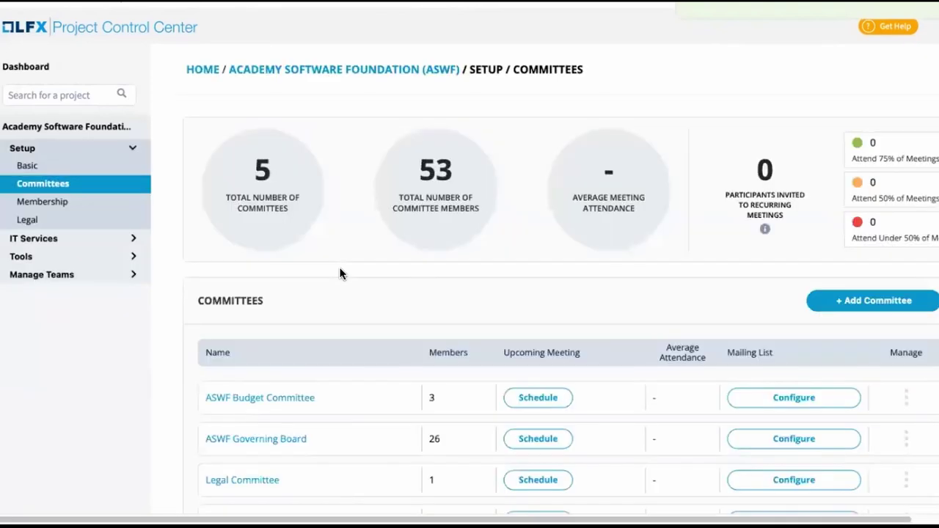
pyautogui.scroll(-2, 339, 287)
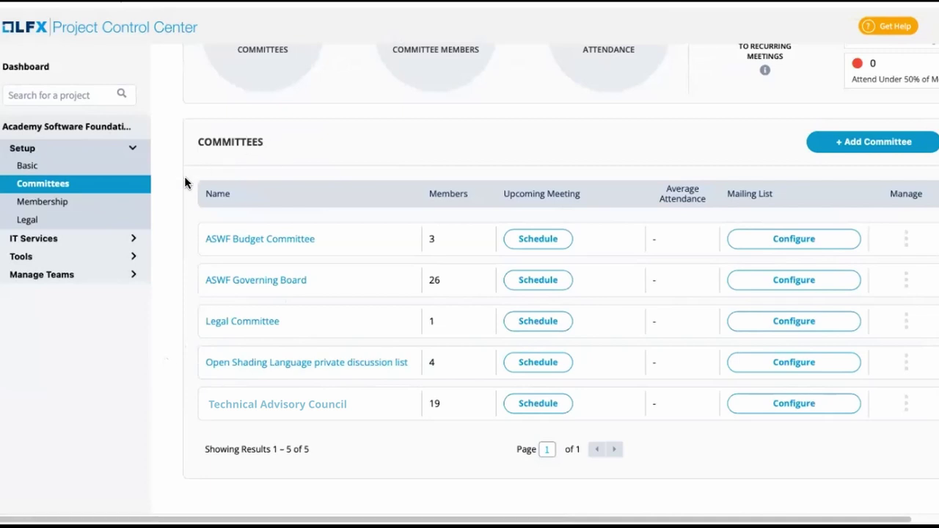
# Step: Search 'shading' and open the Open Shading Language project's committees
pyautogui.click(81, 100)
pyautogui.write('shading')
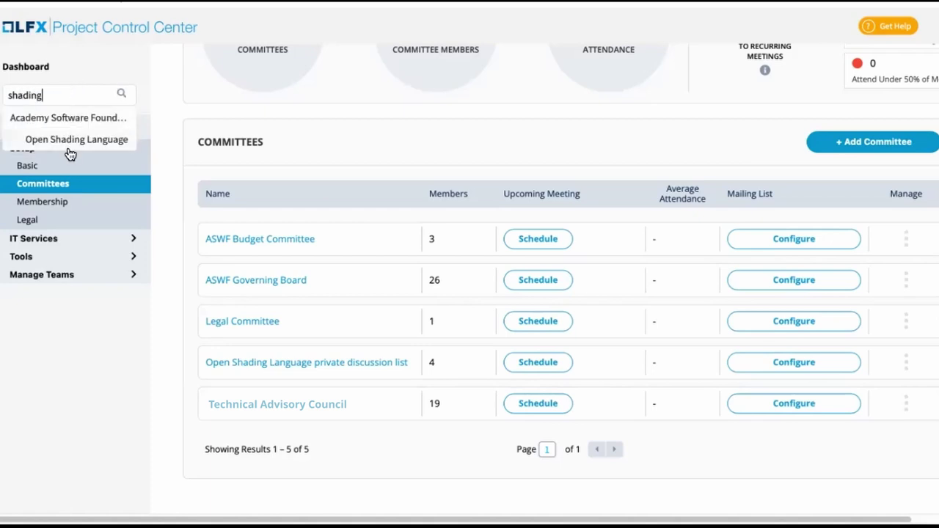
pyautogui.click(69, 143)
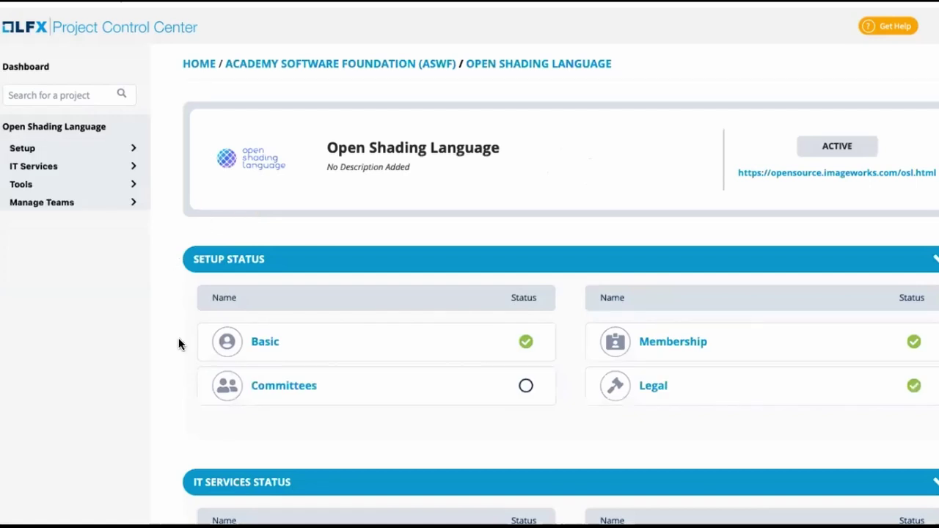
pyautogui.click(259, 387)
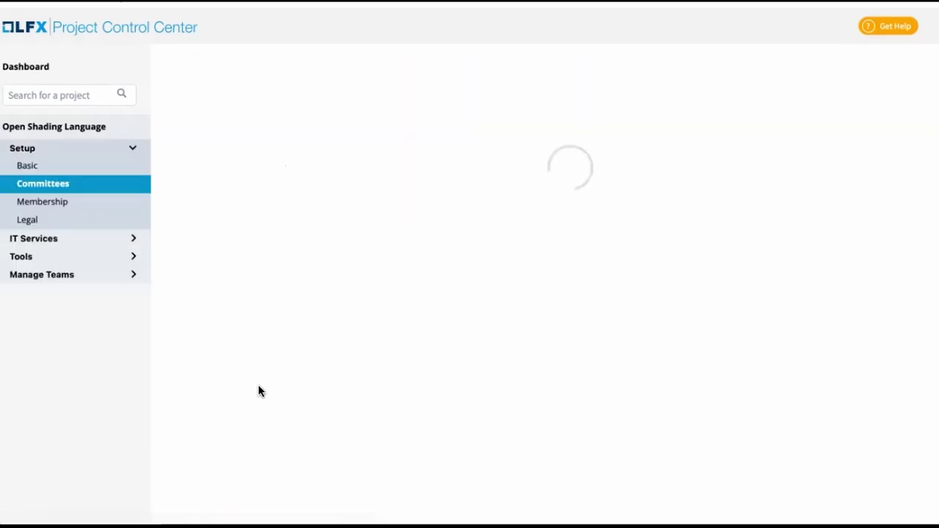
# Step: Add a committee named 'Technical Leads' of type Other and continue to members
pyautogui.click(606, 416)
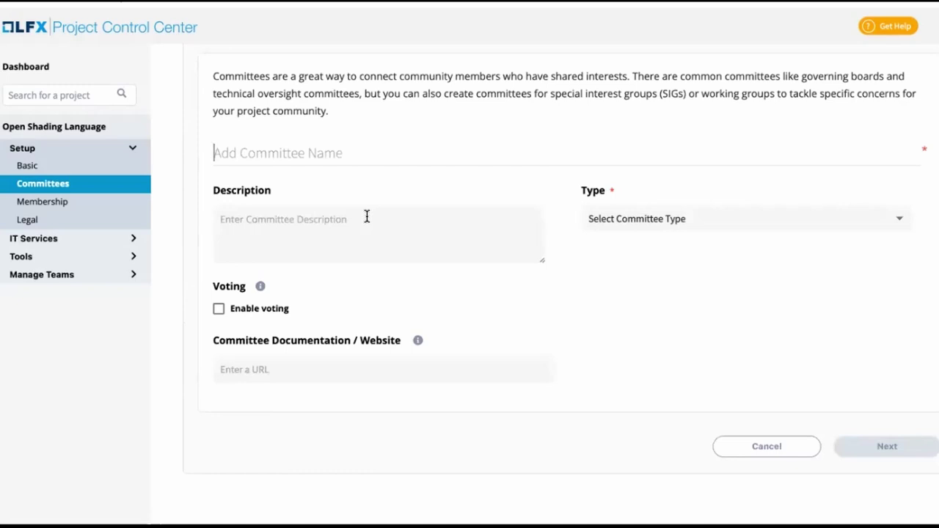
pyautogui.write('Technical ')
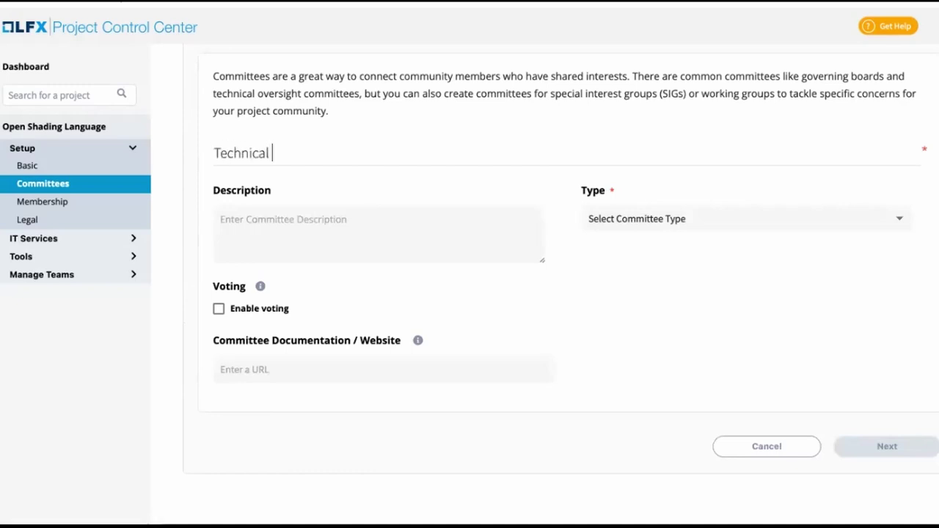
pyautogui.write('Leads')
pyautogui.click(631, 218)
pyautogui.scroll(-3, 648, 342)
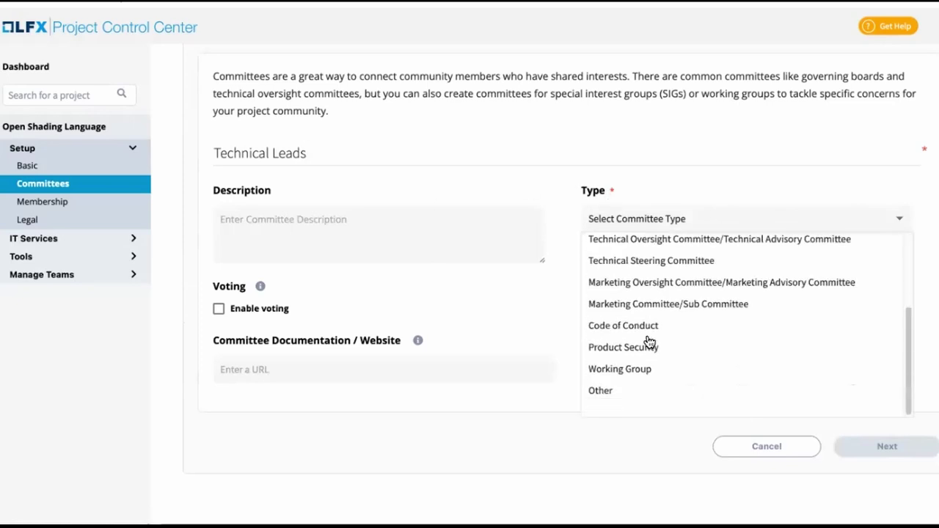
pyautogui.click(606, 409)
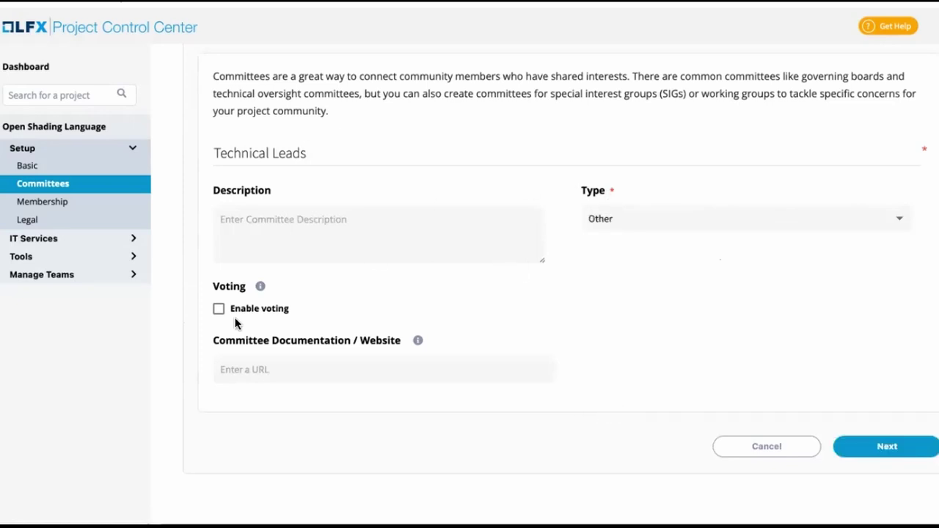
pyautogui.click(882, 446)
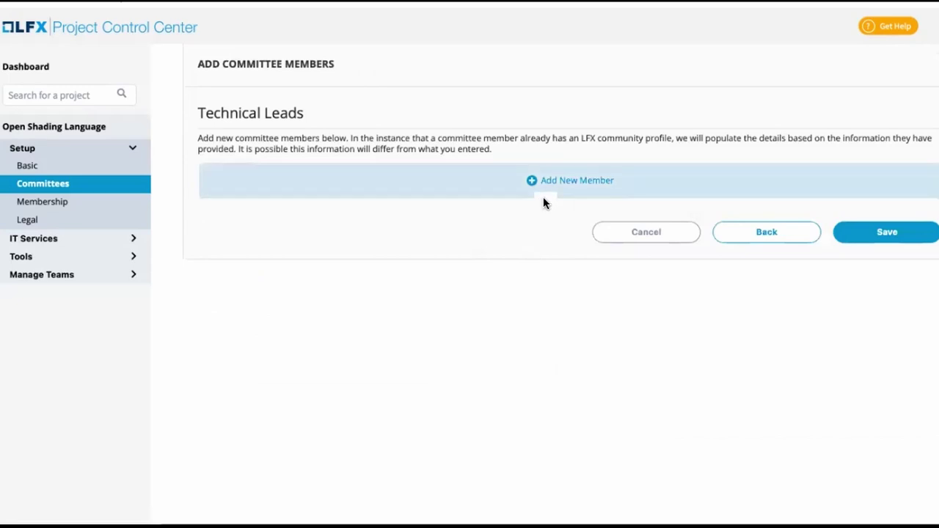
# Step: Open a new-member form, then return to Committees and discard the unsaved Technical Leads committee
pyautogui.click(543, 196)
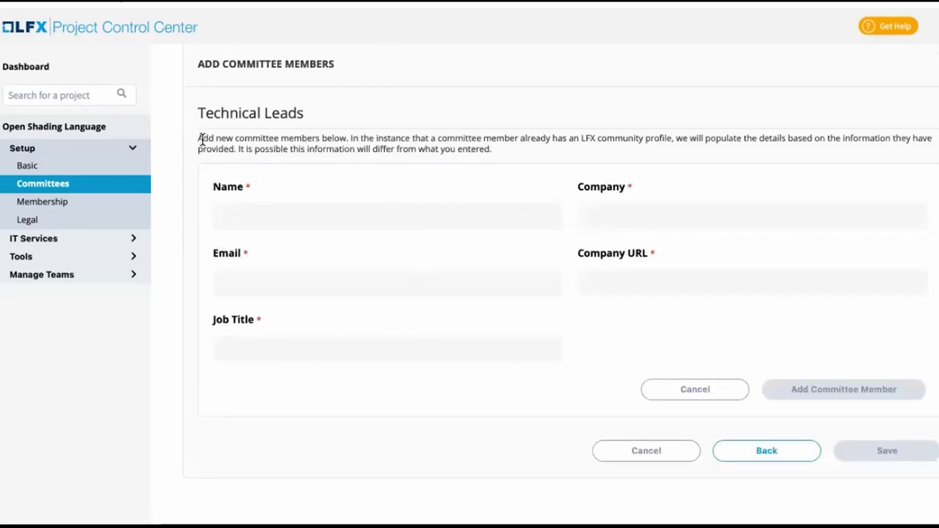
pyautogui.scroll(1, 201, 139)
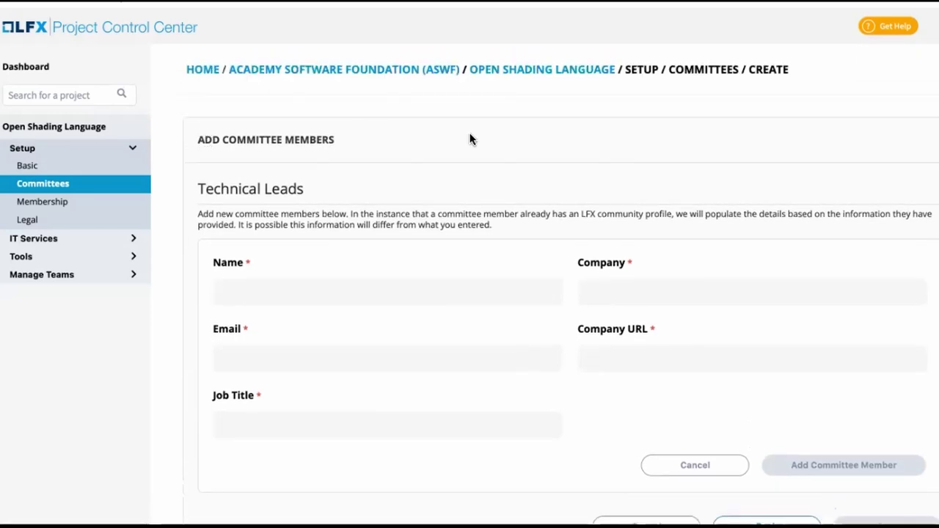
pyautogui.scroll(-1, 469, 139)
pyautogui.scroll(1, 440, 110)
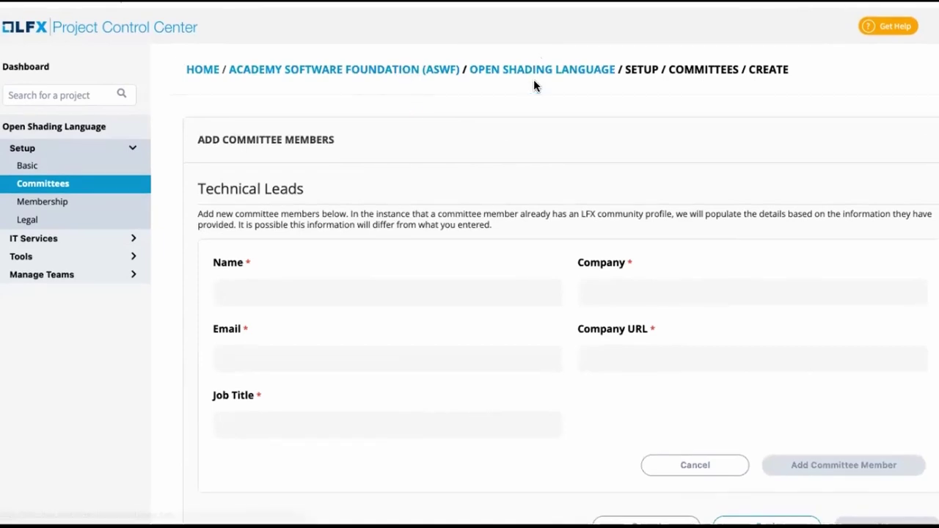
pyautogui.click(291, 205)
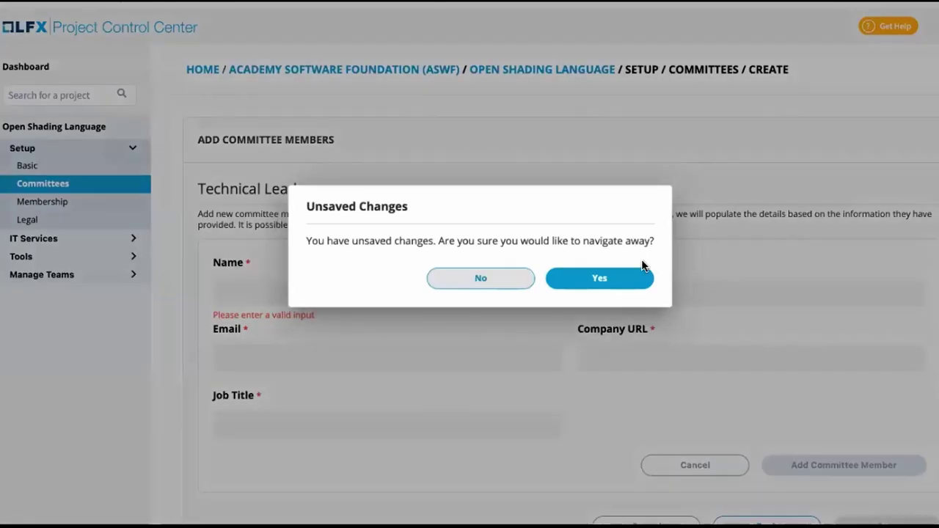
pyautogui.click(566, 285)
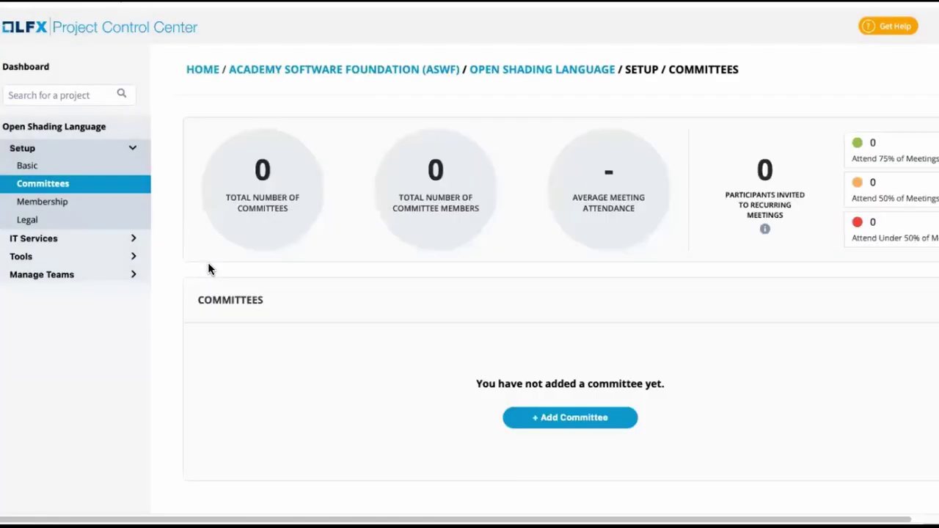
pyautogui.scroll(-1, 181, 364)
pyautogui.scroll(1, 359, 365)
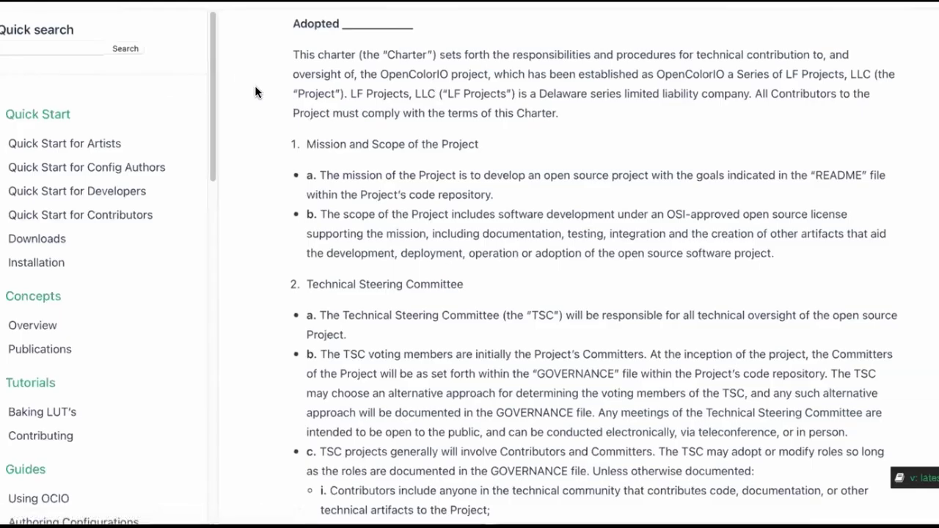
# Step: Scroll the OpenColorIO Charter page to section 2, Technical Steering Committee
pyautogui.scroll(5, 255, 88)
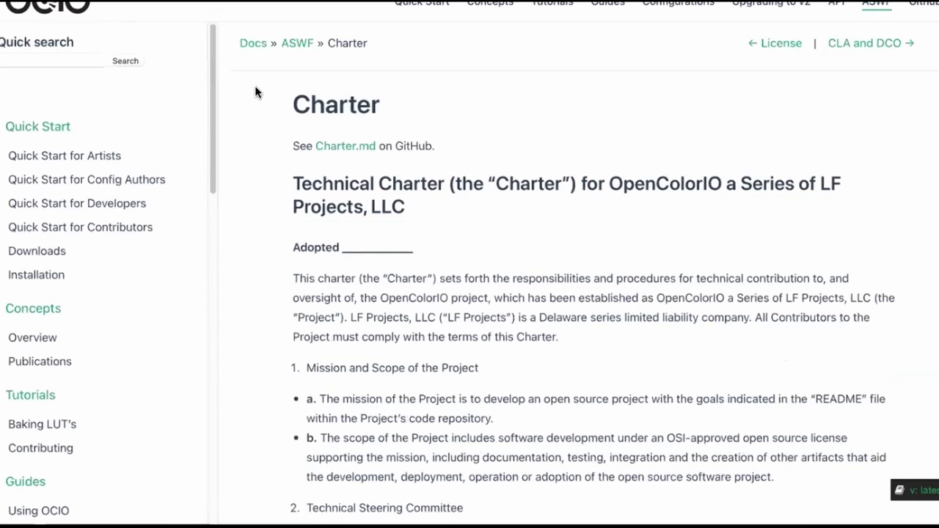
pyautogui.scroll(-1, 336, 289)
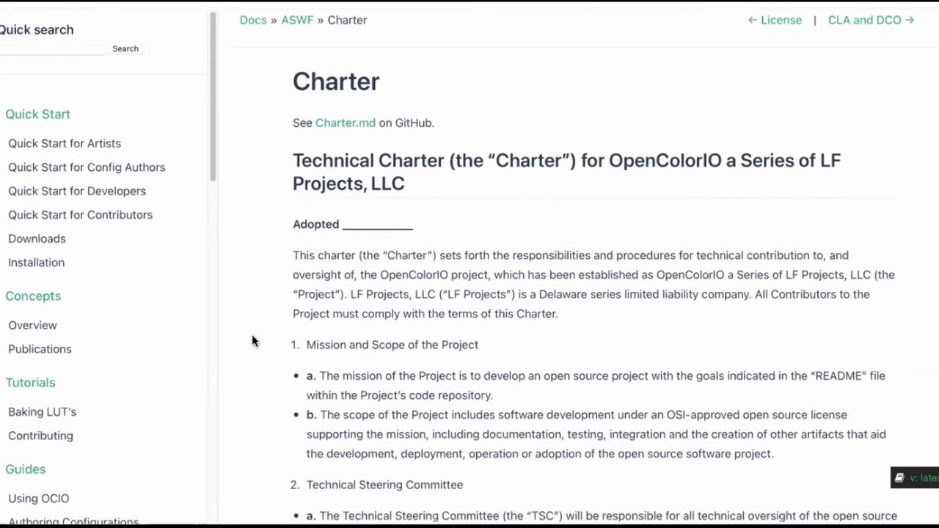
pyautogui.scroll(-5, 251, 338)
pyautogui.scroll(1, 254, 147)
pyautogui.scroll(-2, 257, 287)
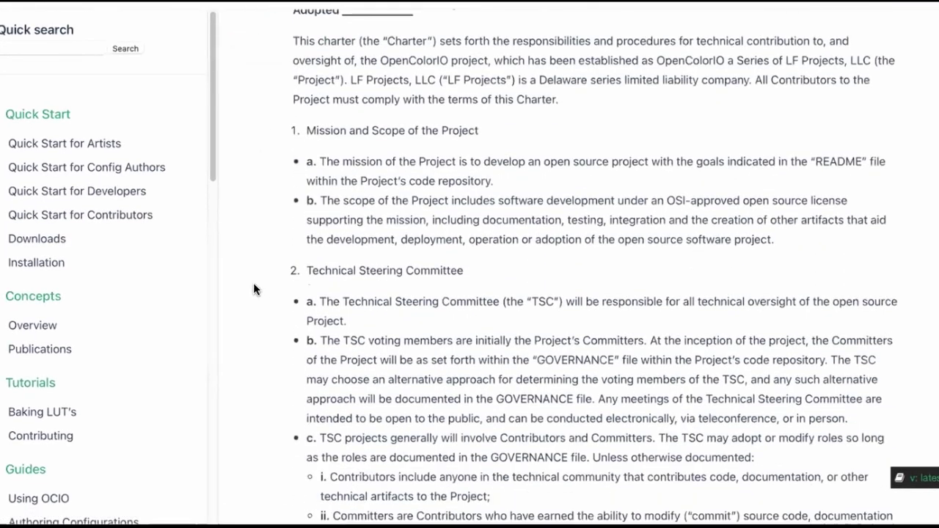
pyautogui.scroll(1, 619, 210)
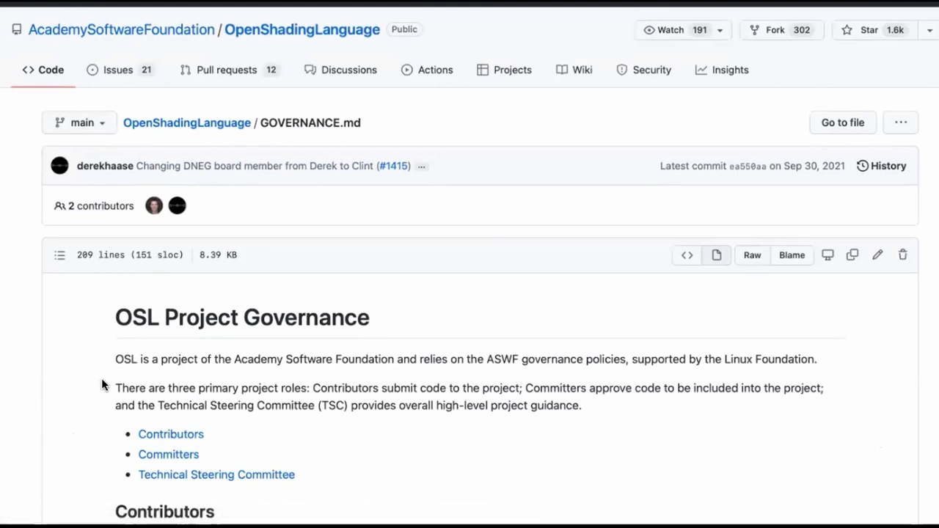
# Step: Scroll through GOVERNANCE.md's Contributors, Committers and Technical Steering Committee sections
pyautogui.scroll(-4, 101, 381)
pyautogui.scroll(-10, 100, 385)
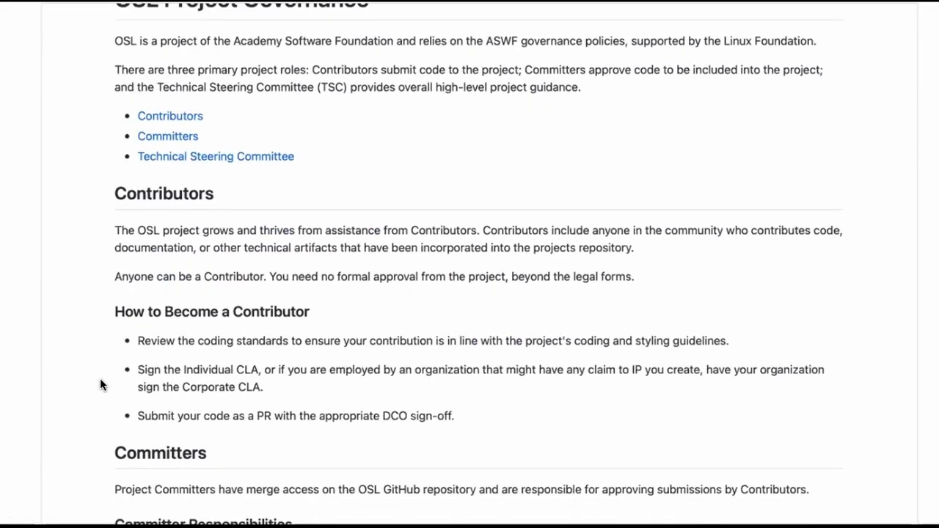
pyautogui.scroll(-2, 100, 385)
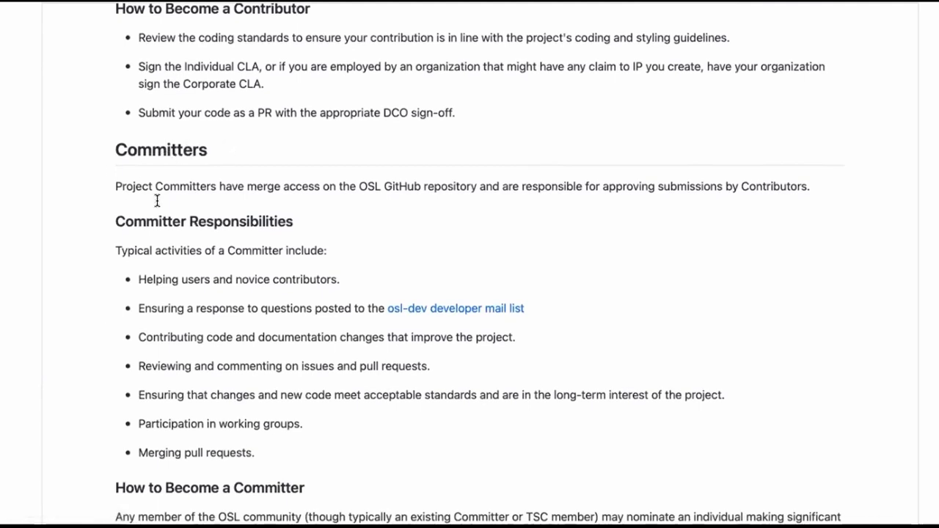
pyautogui.scroll(-6, 90, 317)
pyautogui.scroll(-5, 91, 317)
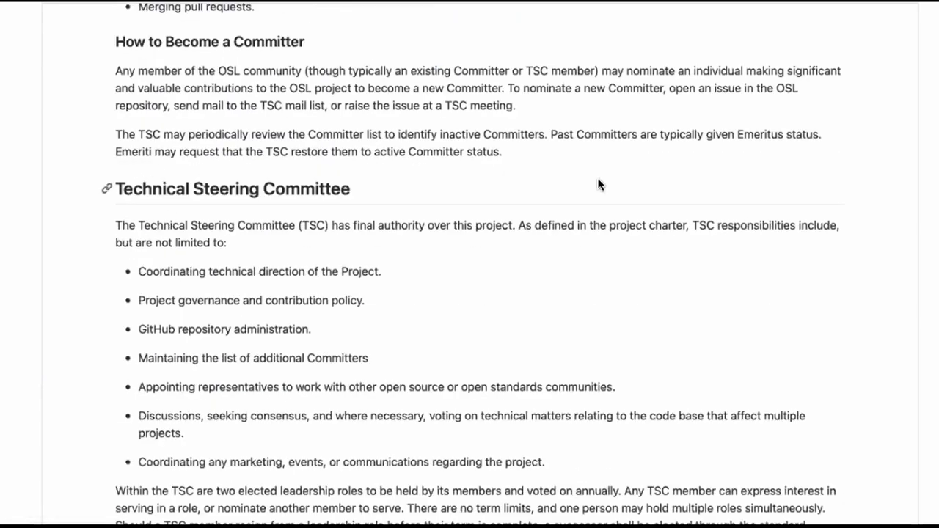
pyautogui.scroll(-4, 73, 400)
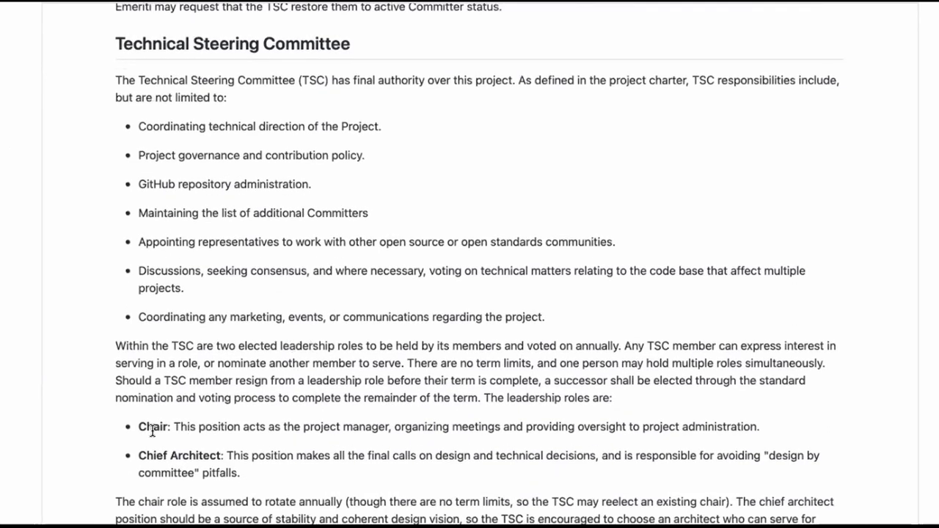
pyautogui.scroll(-1, 79, 401)
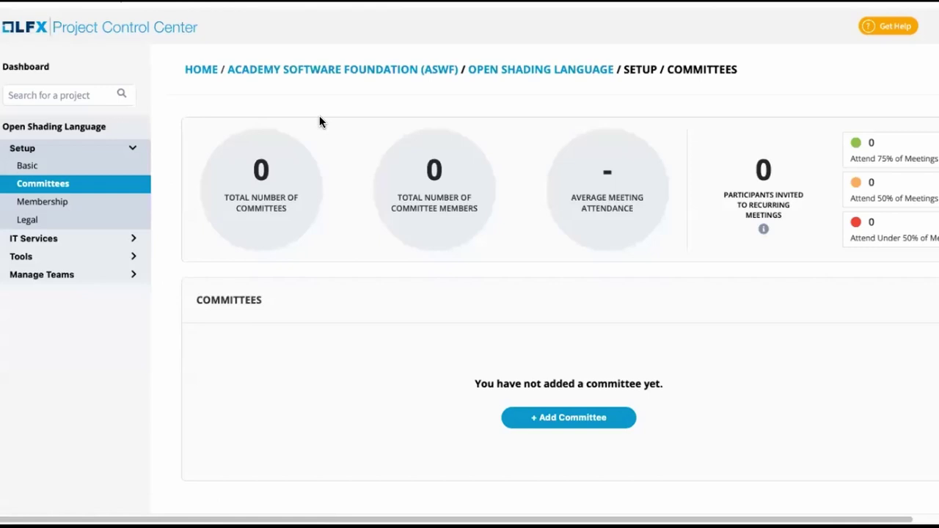
# Step: Start a new committee of type Technical Steering Committee, named Technical Steering Committee
pyautogui.click(576, 418)
pyautogui.click(643, 220)
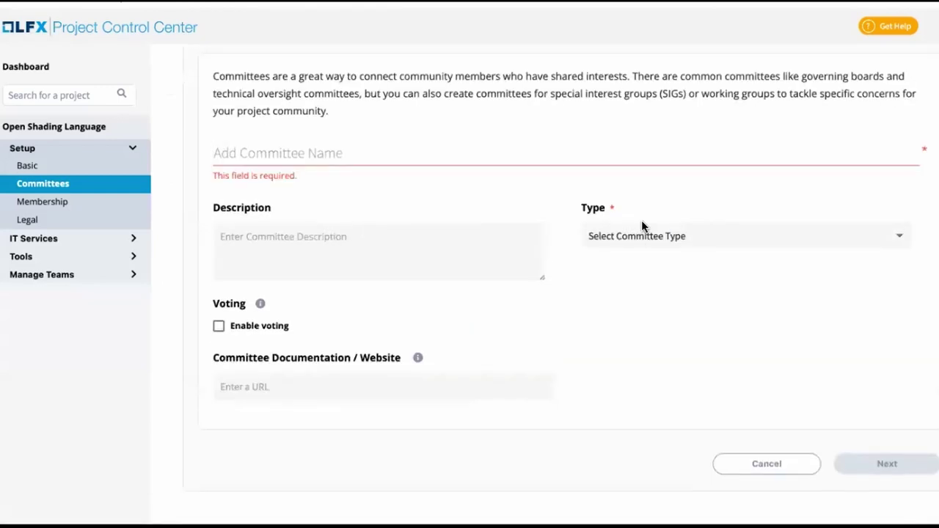
pyautogui.click(646, 238)
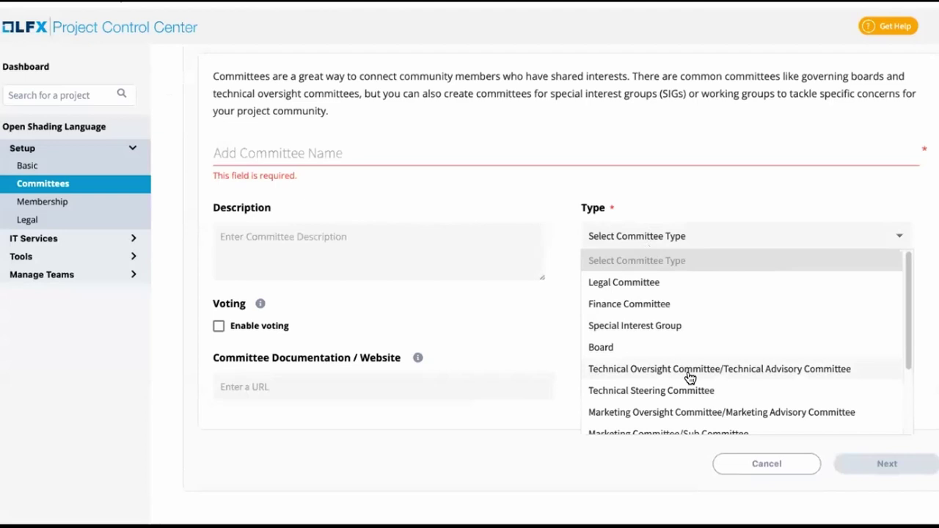
pyautogui.click(686, 396)
pyautogui.click(382, 156)
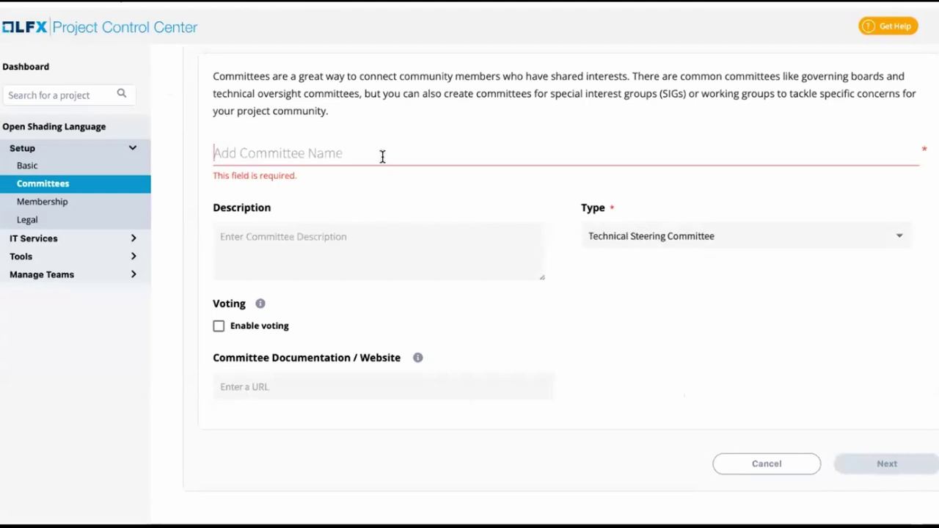
pyautogui.write('Technical S')
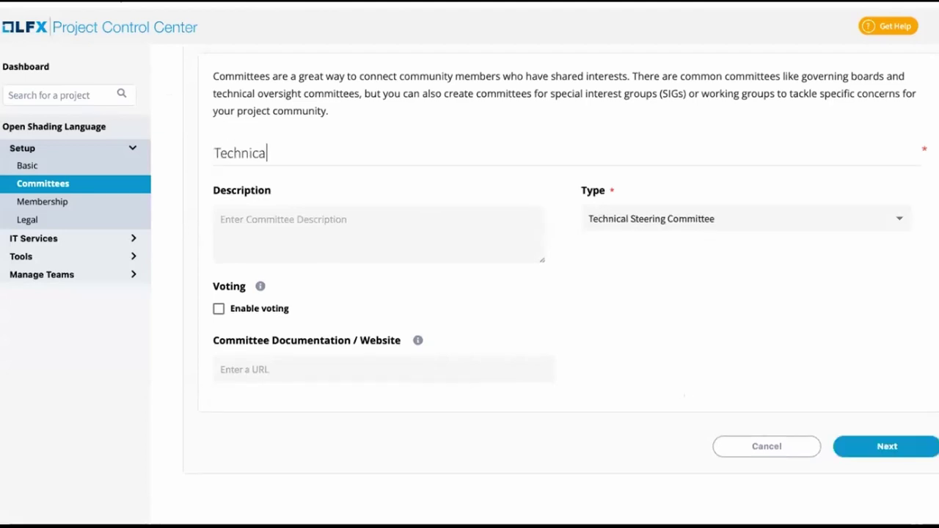
pyautogui.write('teering Committee')
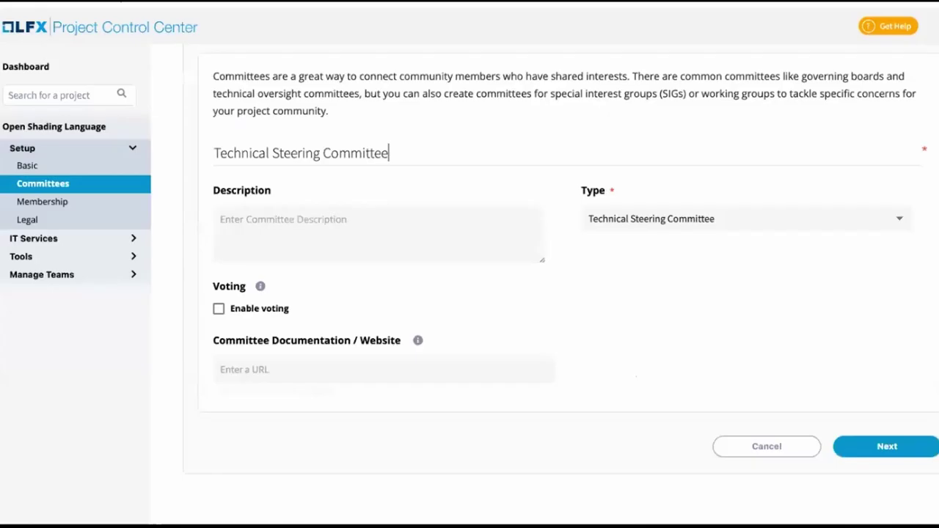
# Step: Link the OSL GOVERNANCE.md document as committee documentation and enable voting
pyautogui.click(433, 373)
pyautogui.write('https://github.com/AcademySoftwareFoundation/OpenShadingLanguage/blob/main/GOVERNANCE.md')
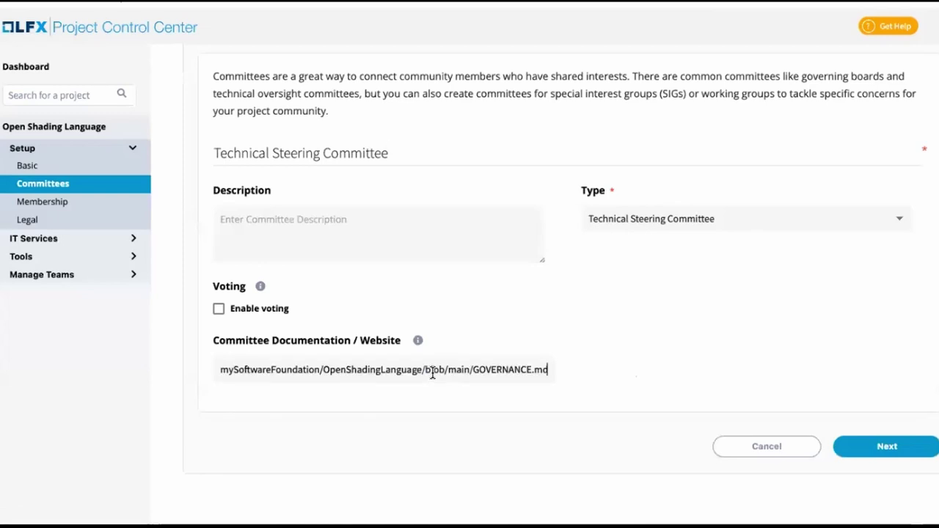
pyautogui.click(581, 321)
pyautogui.click(238, 310)
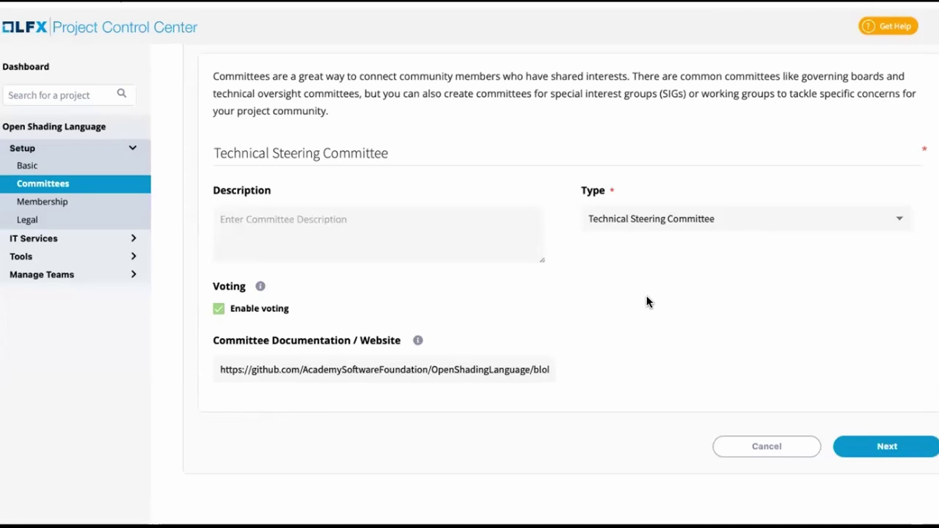
# Step: Continue to the members step and bring up a blank new-member form
pyautogui.click(875, 446)
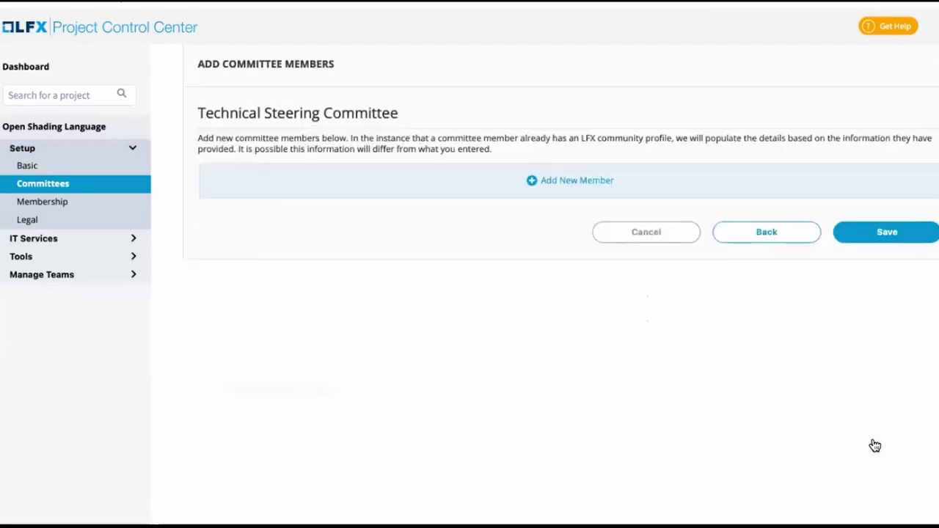
pyautogui.click(579, 181)
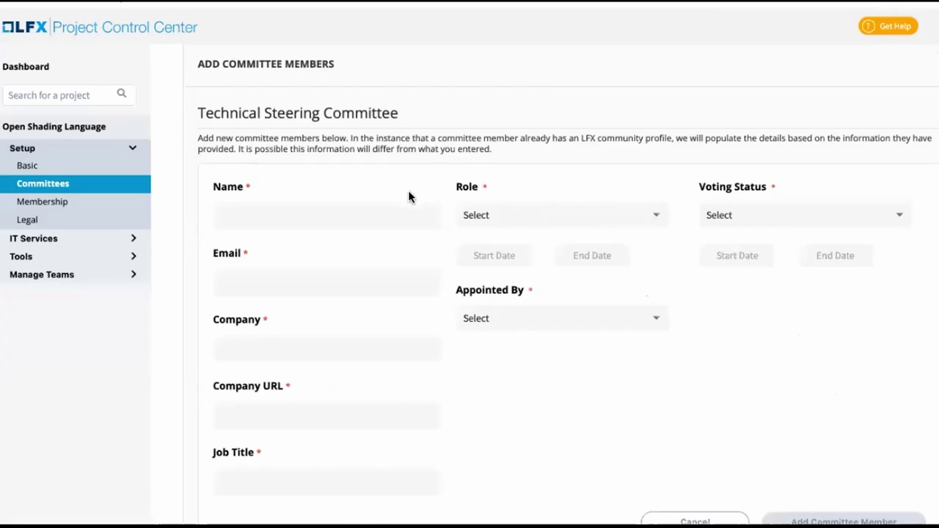
pyautogui.scroll(-1, 413, 195)
pyautogui.scroll(1, 413, 194)
# Step: Browse the options in the member Role dropdown
pyautogui.click(536, 242)
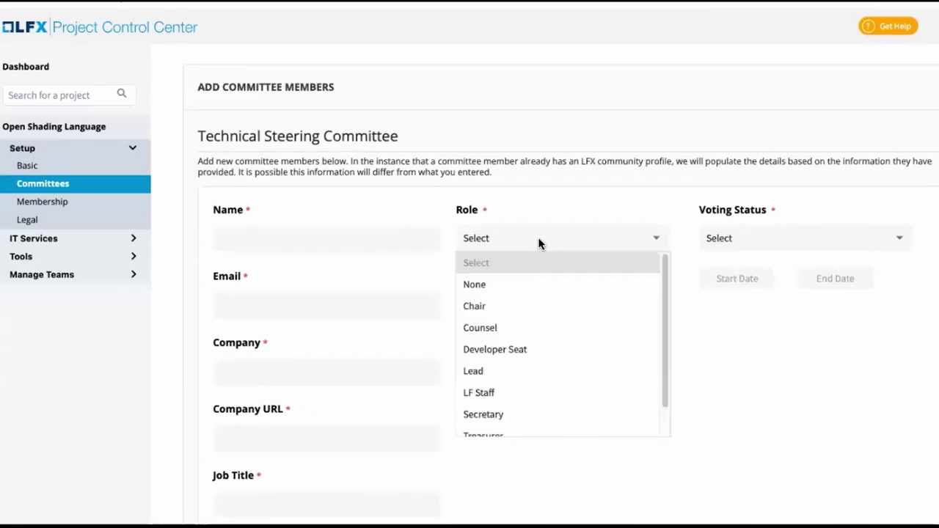
pyautogui.scroll(-1, 545, 314)
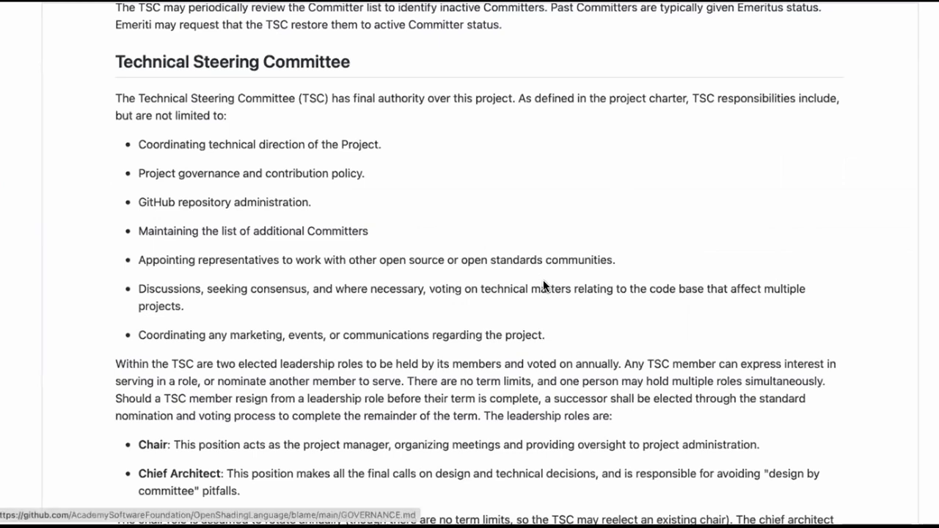
pyautogui.scroll(-3, 543, 279)
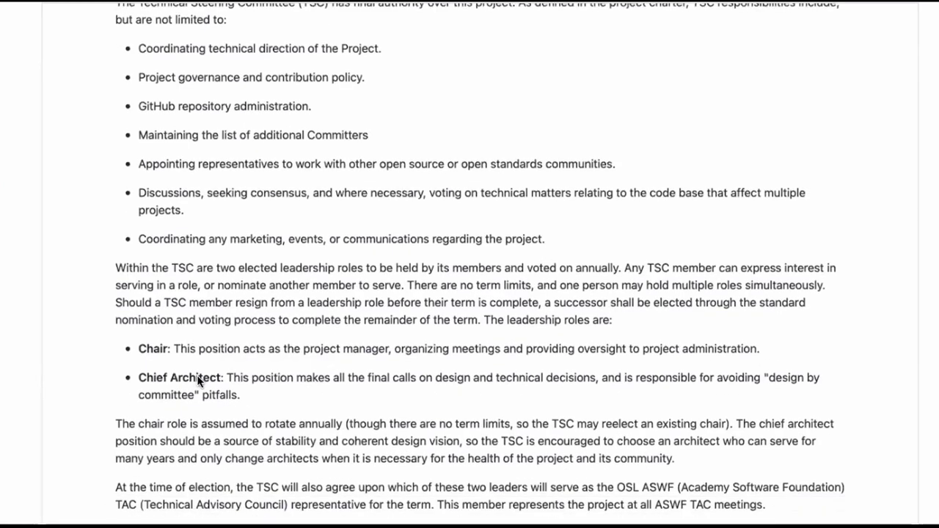
pyautogui.scroll(3, 451, 251)
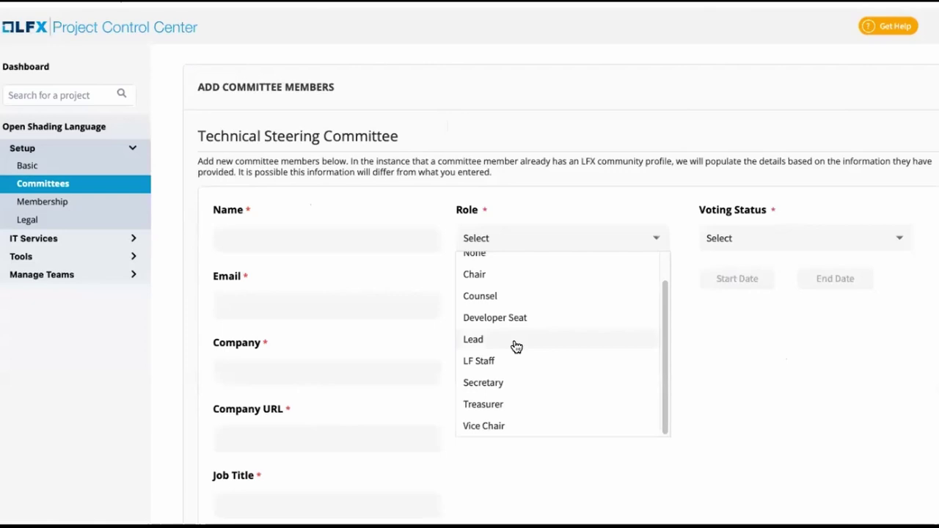
pyautogui.scroll(1, 518, 347)
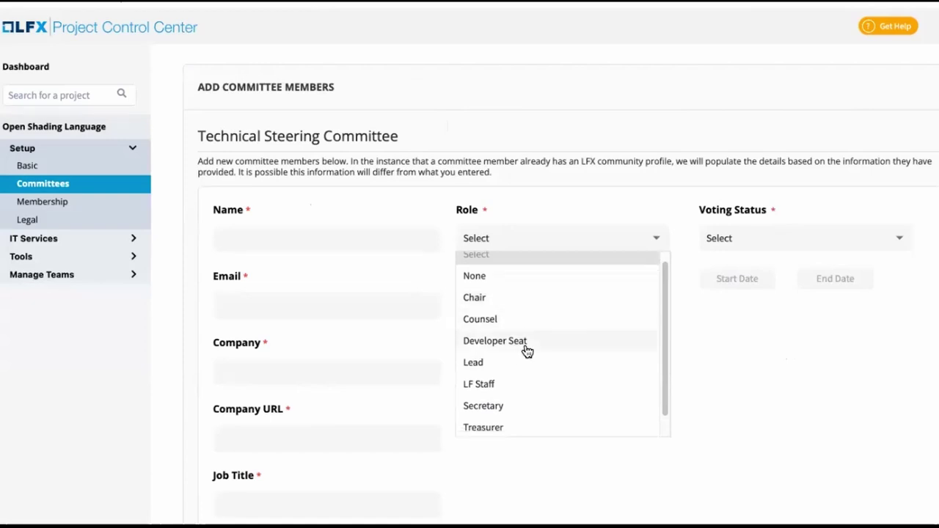
pyautogui.scroll(-1, 504, 365)
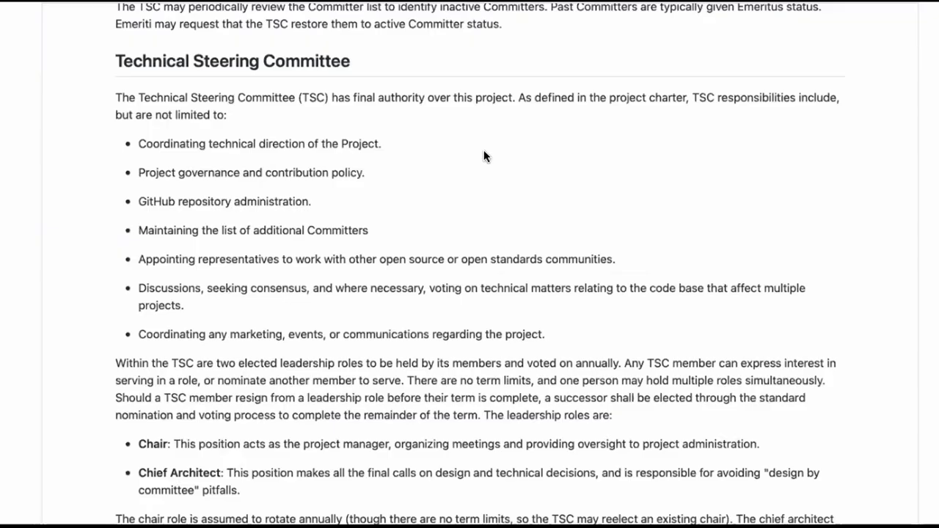
pyautogui.scroll(3, 484, 150)
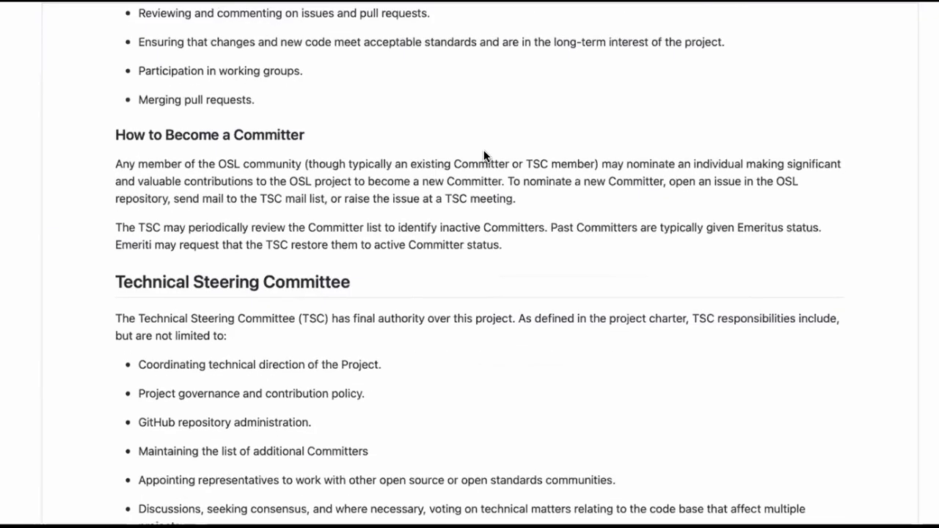
pyautogui.scroll(3, 483, 150)
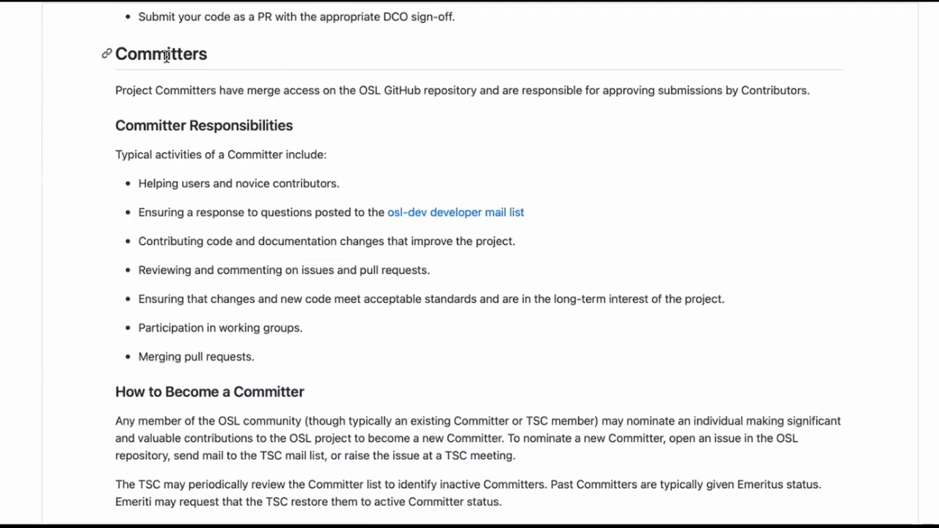
pyautogui.scroll(1, 65, 123)
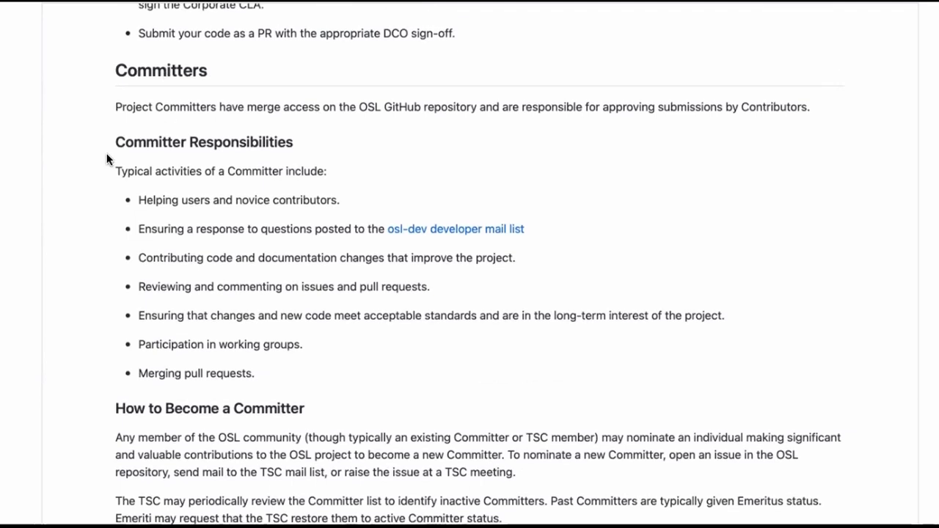
pyautogui.scroll(3, 84, 144)
pyautogui.scroll(-2, 84, 145)
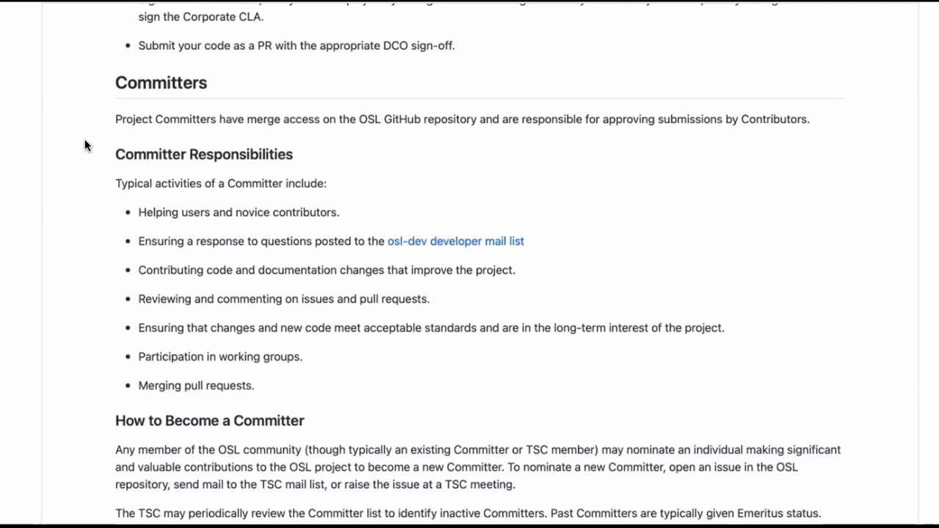
pyautogui.scroll(-2, 85, 145)
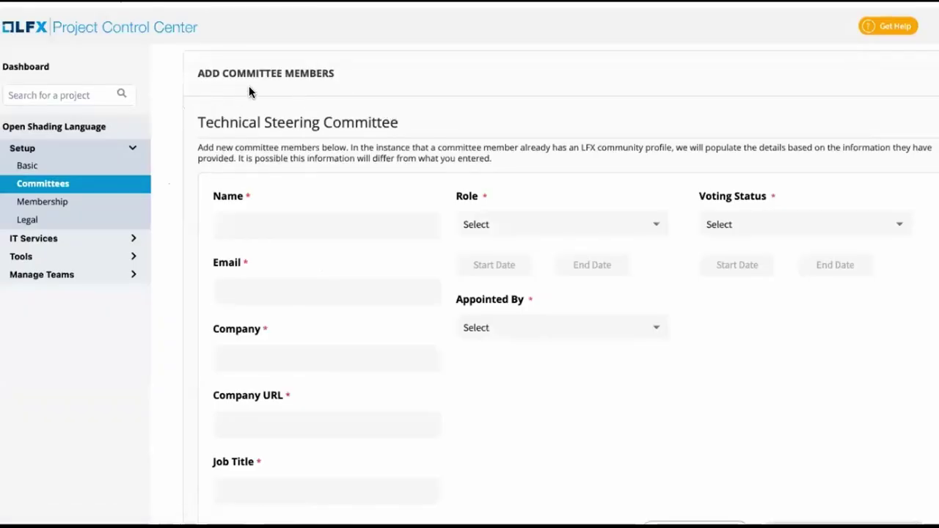
pyautogui.scroll(2, 249, 91)
# Step: Discard the unsaved Technical Steering Committee and return to Open Shading Language's Committees page
pyautogui.click(519, 77)
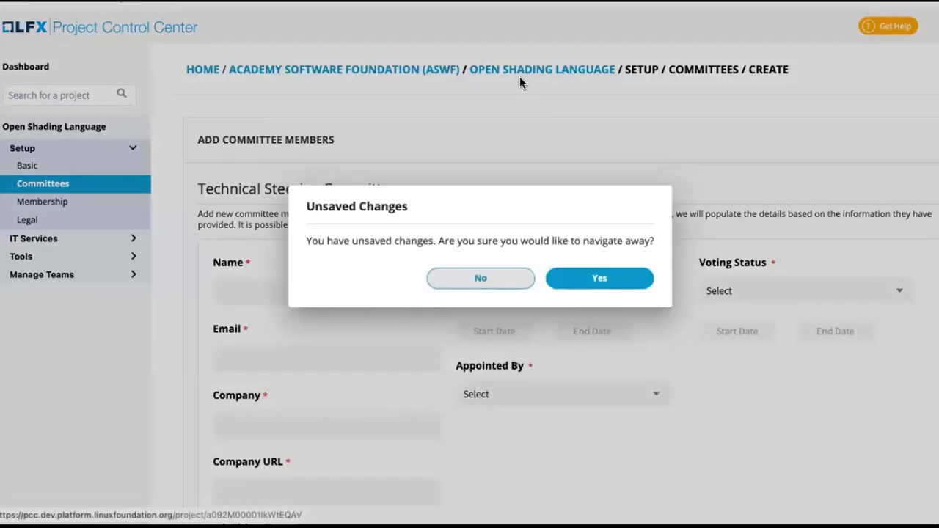
pyautogui.click(579, 273)
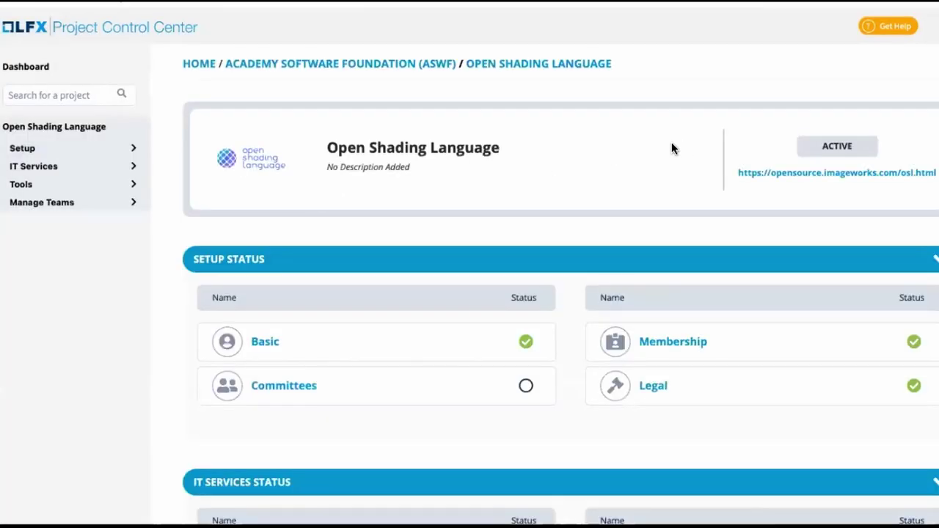
pyautogui.click(276, 388)
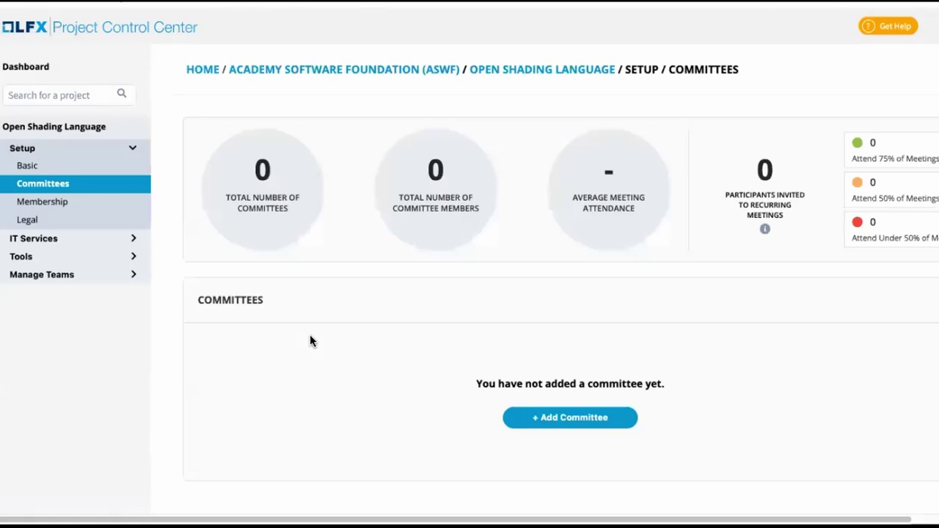
# Step: Start a new committee named Committers with its type set to Other
pyautogui.click(591, 418)
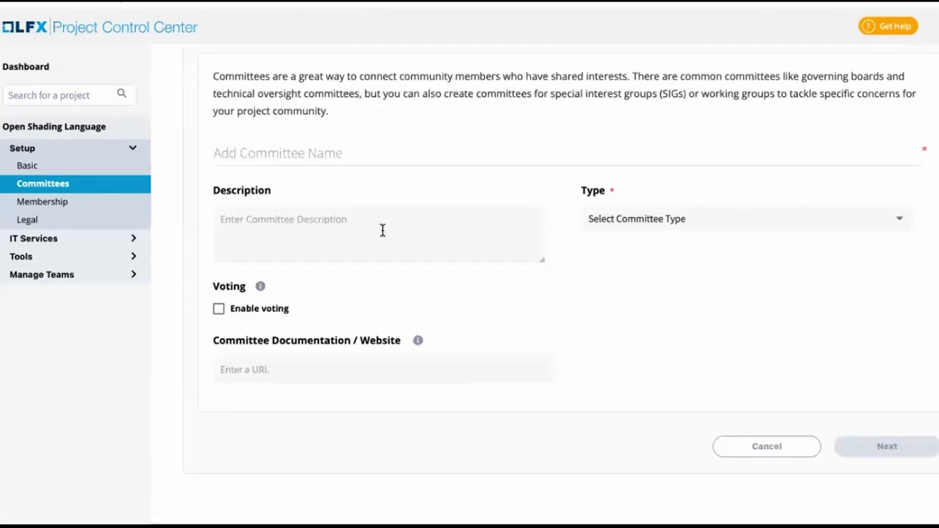
pyautogui.write('Committees')
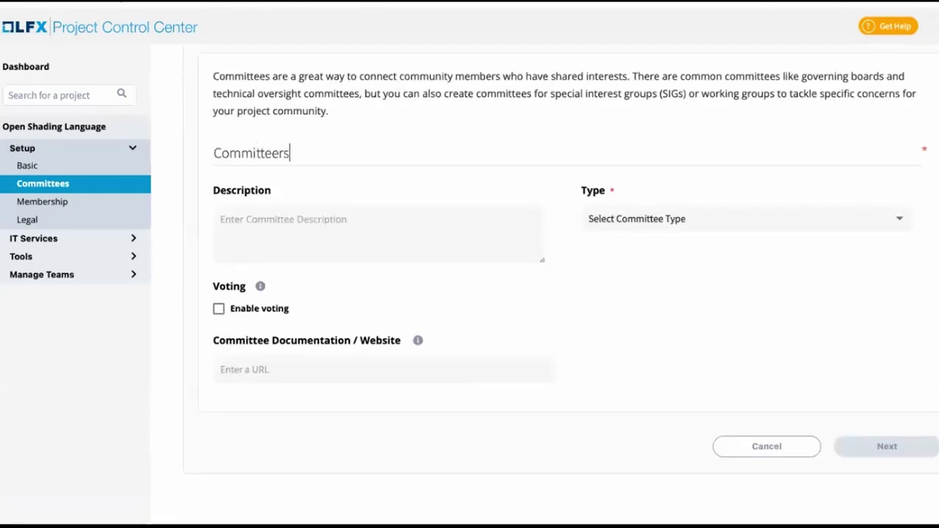
pyautogui.press('BackSpace')
pyautogui.press('BackSpace')
pyautogui.write('rs')
pyautogui.click(797, 230)
pyautogui.scroll(-3, 738, 294)
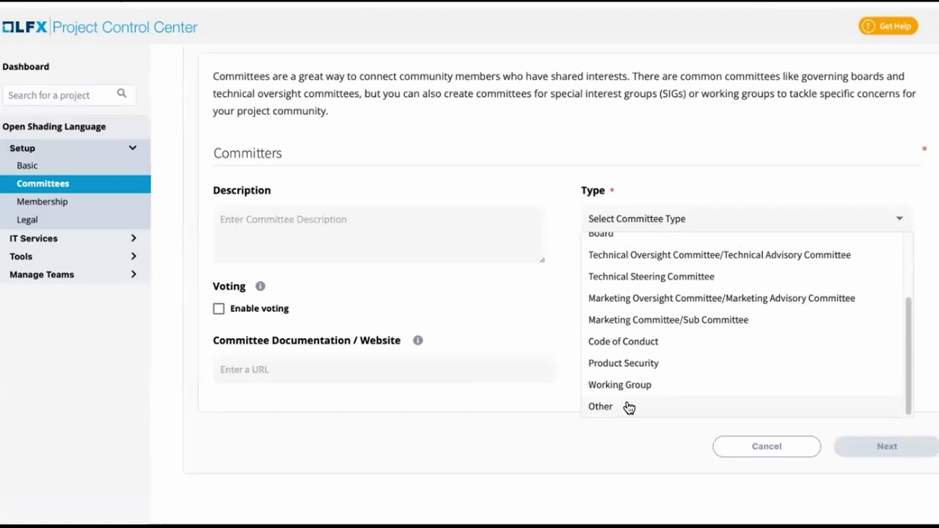
pyautogui.click(629, 408)
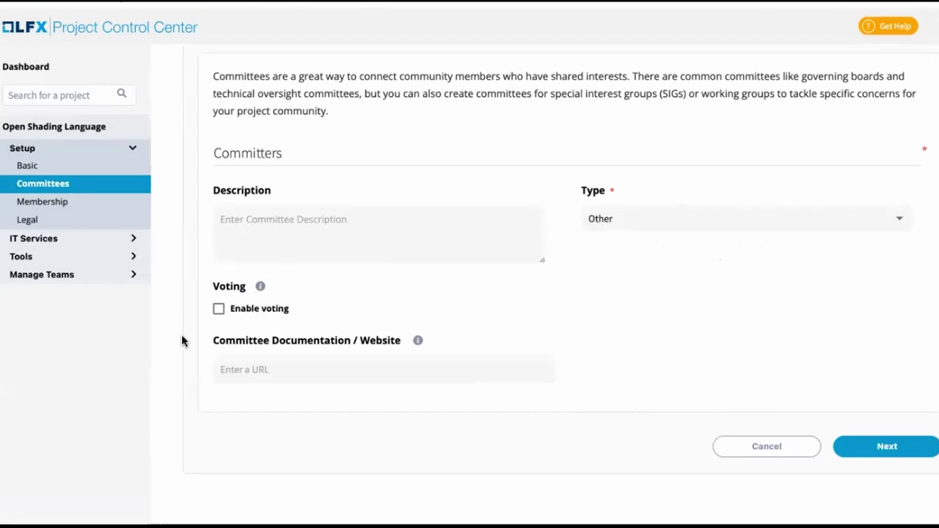
pyautogui.scroll(1, 794, 353)
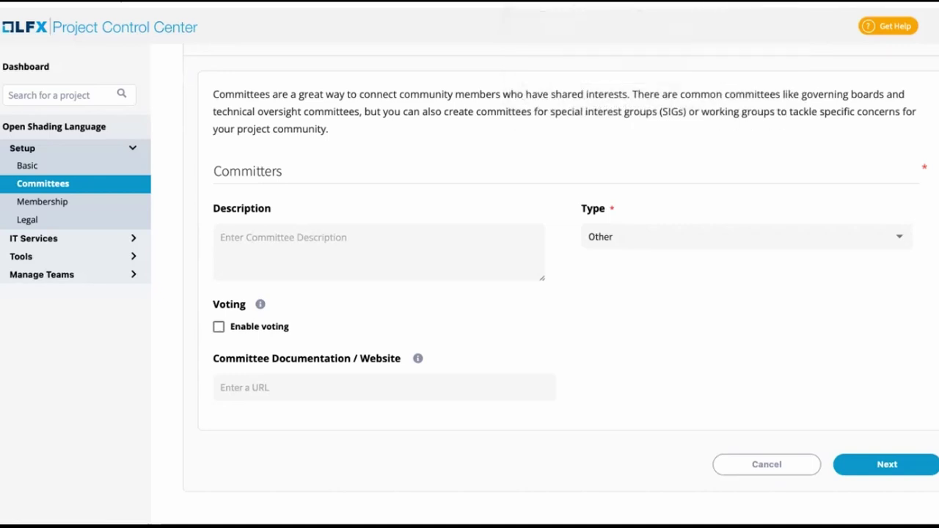
pyautogui.hotkey('ctrl', 'Tab')
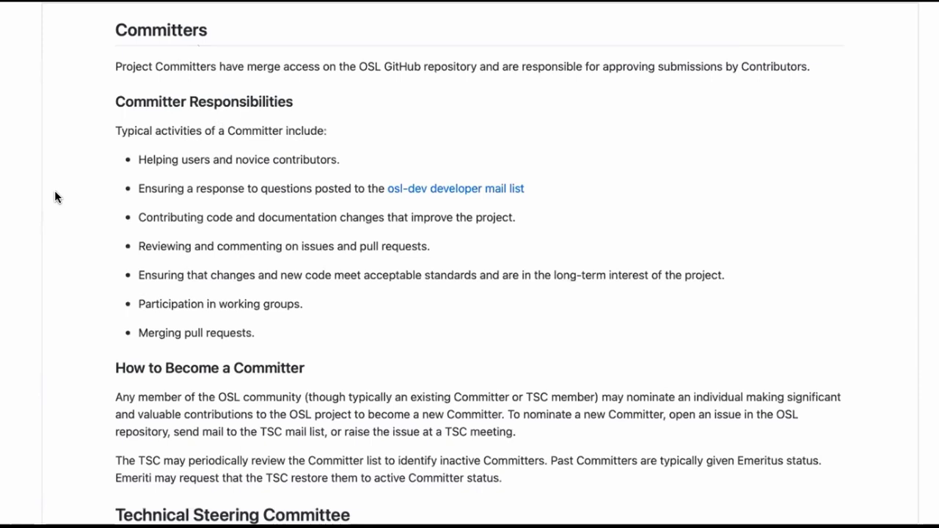
pyautogui.scroll(-1, 95, 184)
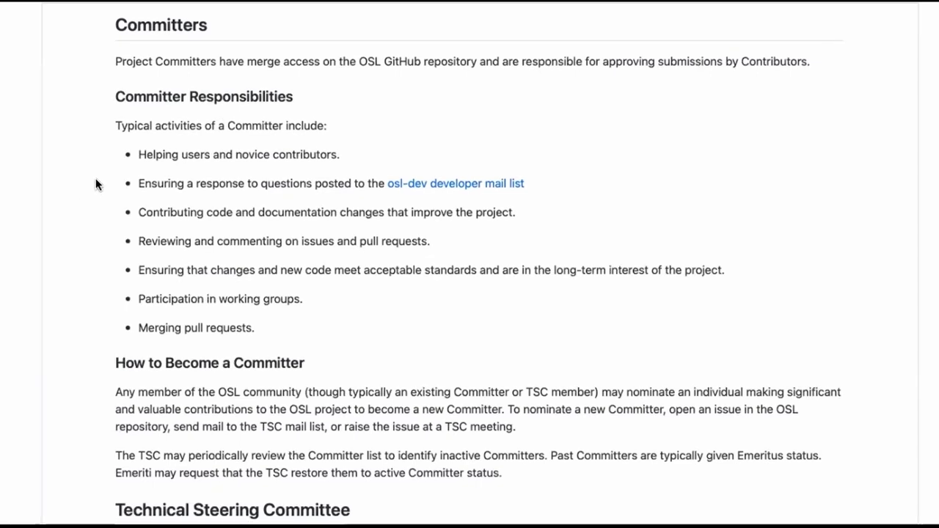
pyautogui.hotkey('ctrl', 'shift', 'Tab')
pyautogui.scroll(1, 300, 145)
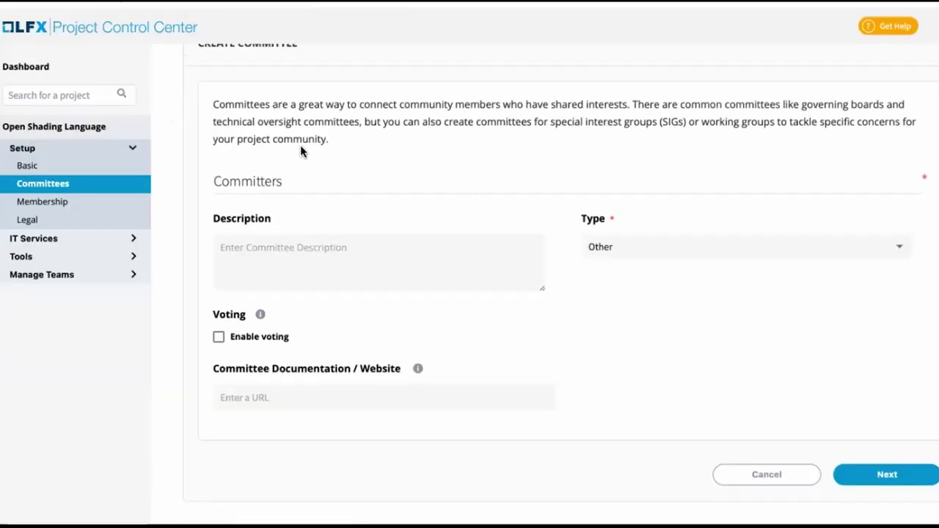
pyautogui.scroll(3, 300, 145)
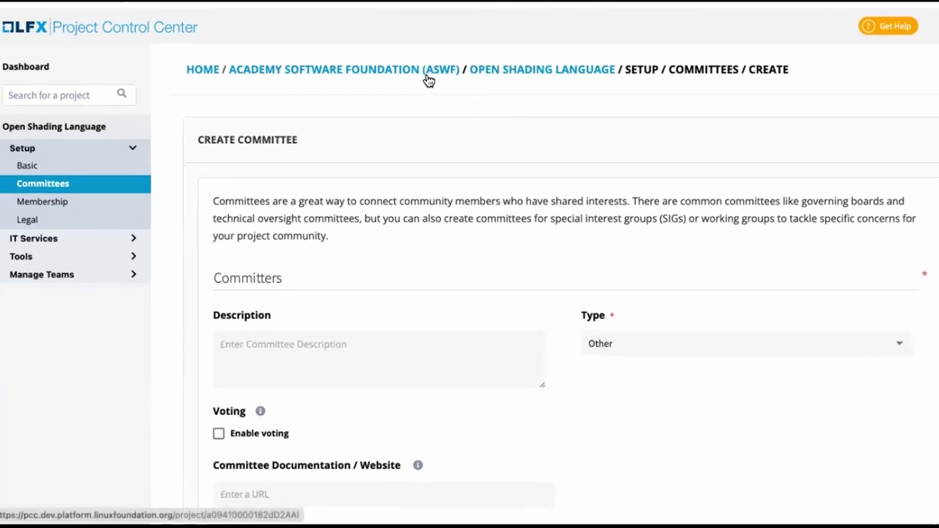